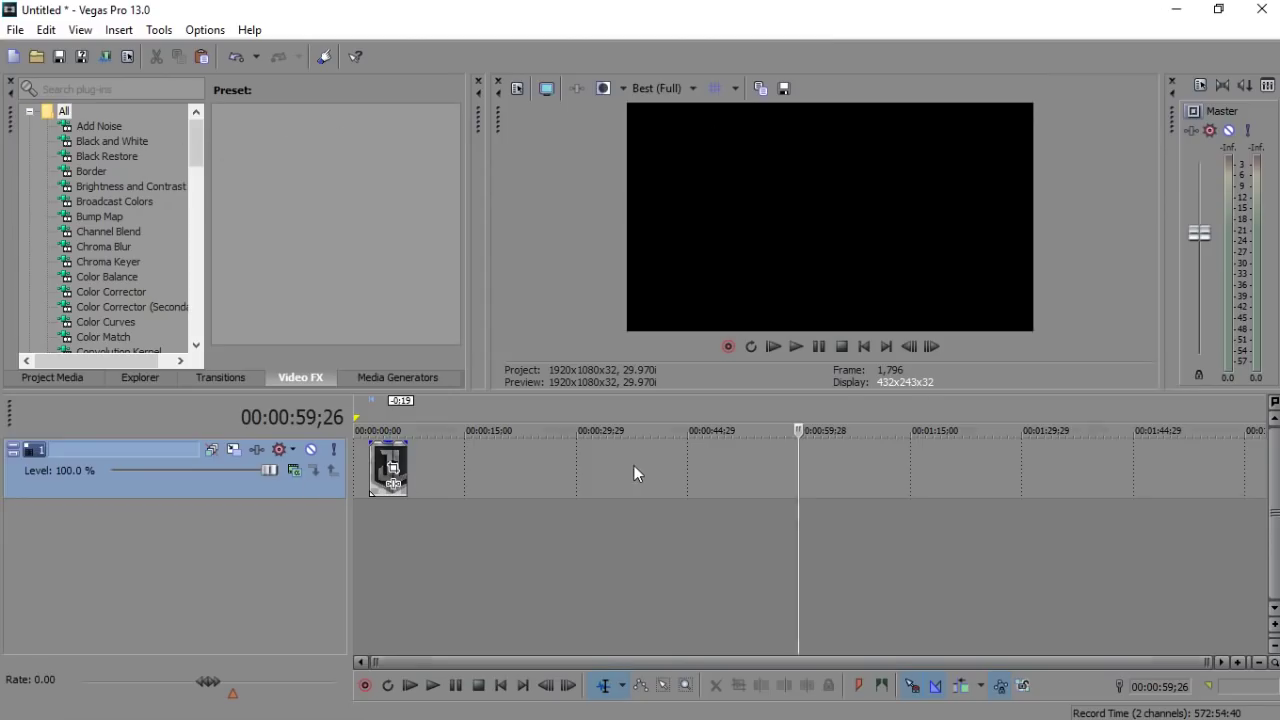
- Select the JL logo clip at 00:00:03;20, zoom the timeline in, and show the Media Generators
click(381, 466)
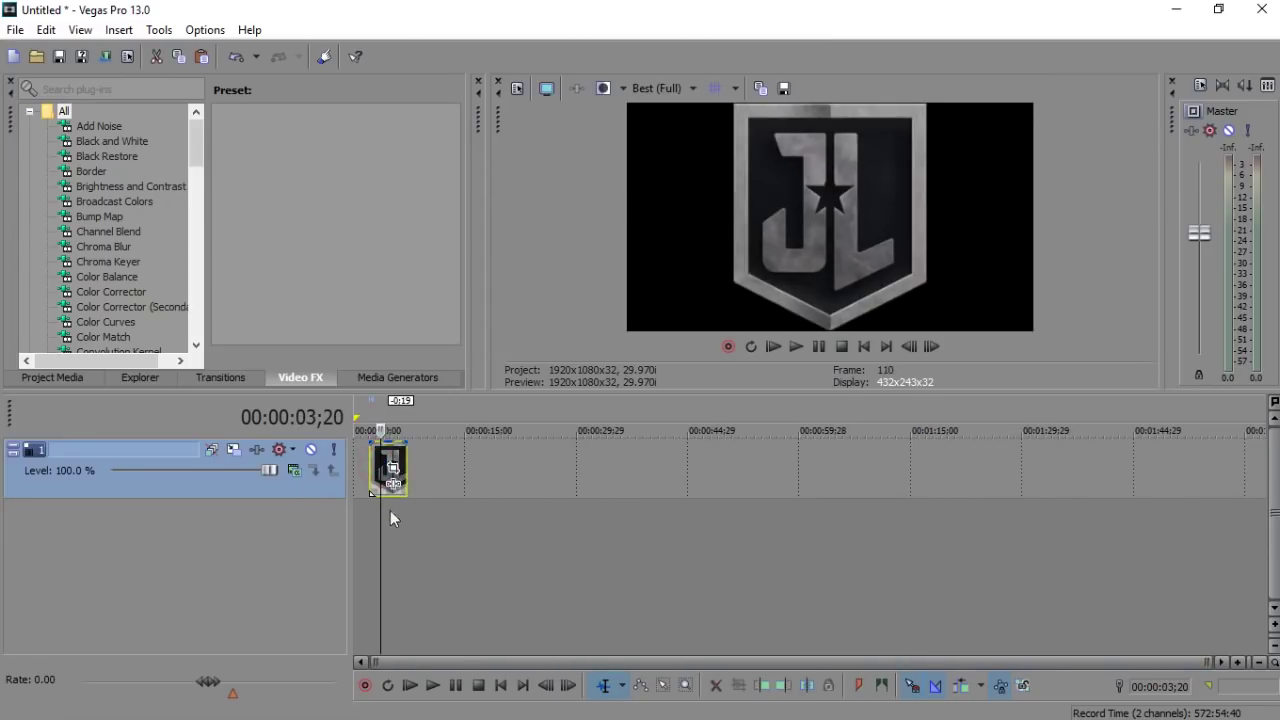
scroll(451, 591, up, 5)
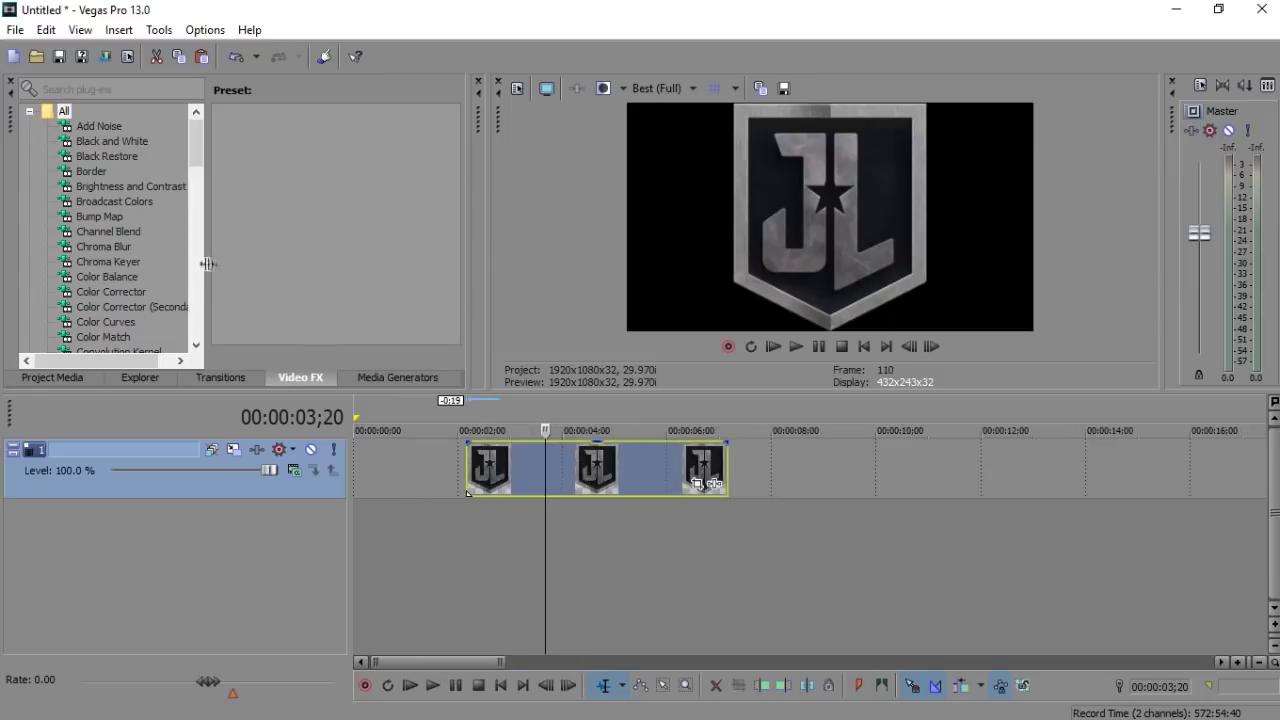
click(384, 379)
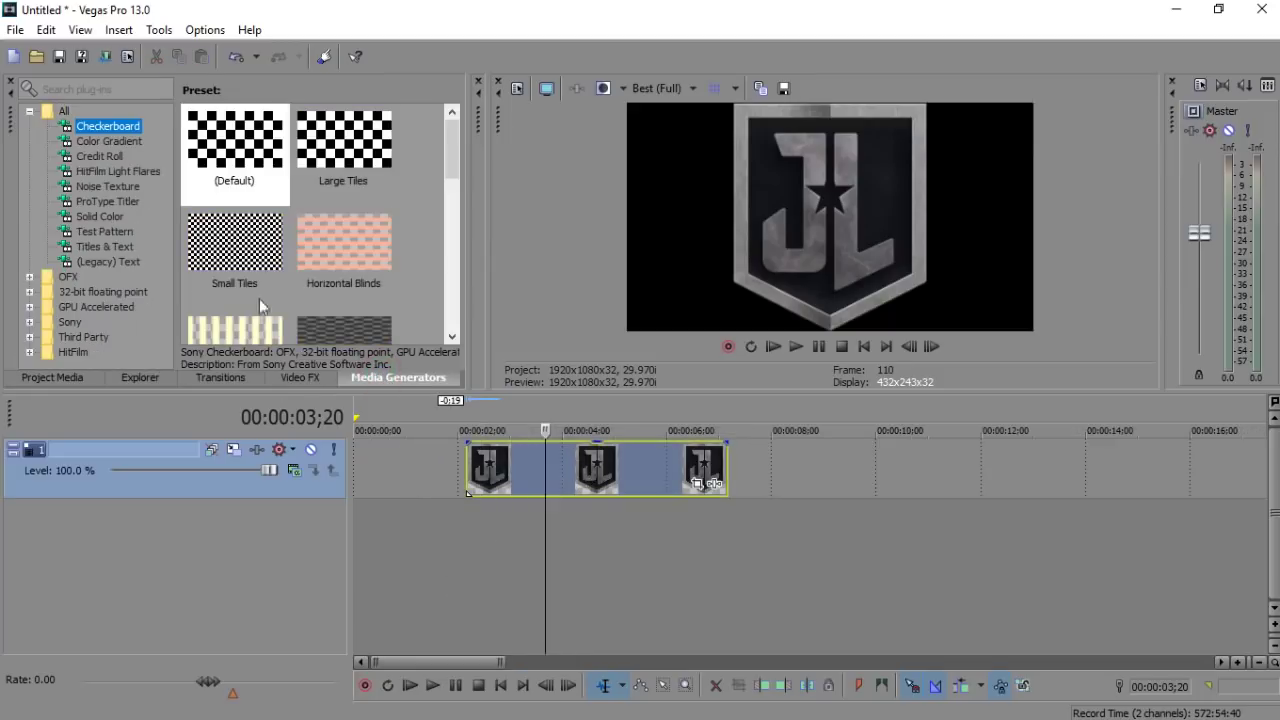
- Add a black Solid Color event on a new track and eyedrop dark navy (0.08, 0.08, 0.1) from the preview
click(100, 216)
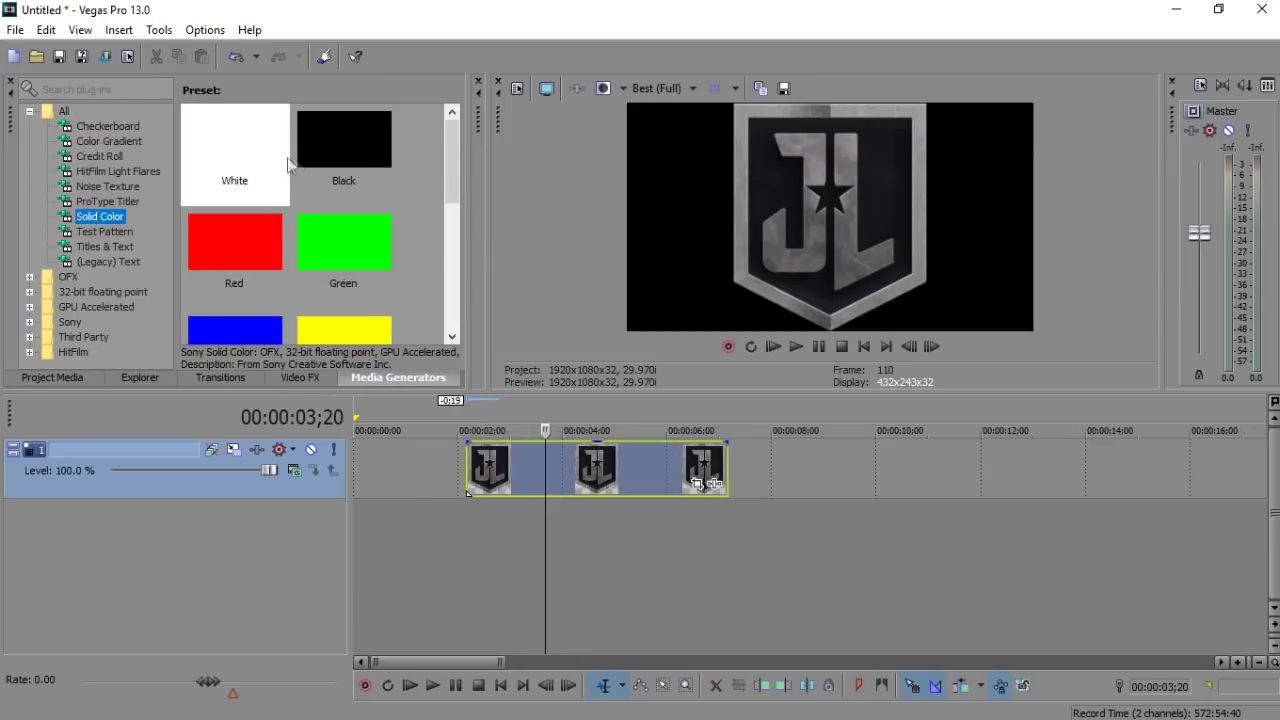
drag(337, 149, 448, 514)
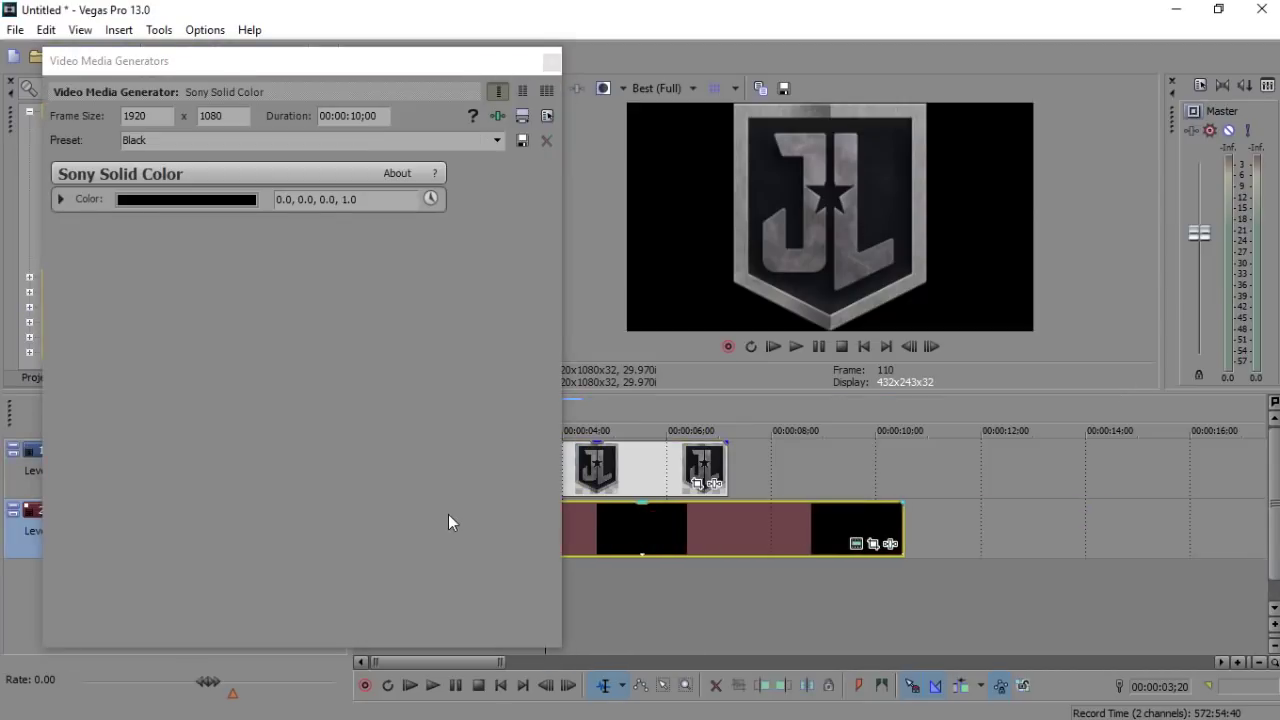
click(207, 200)
click(165, 224)
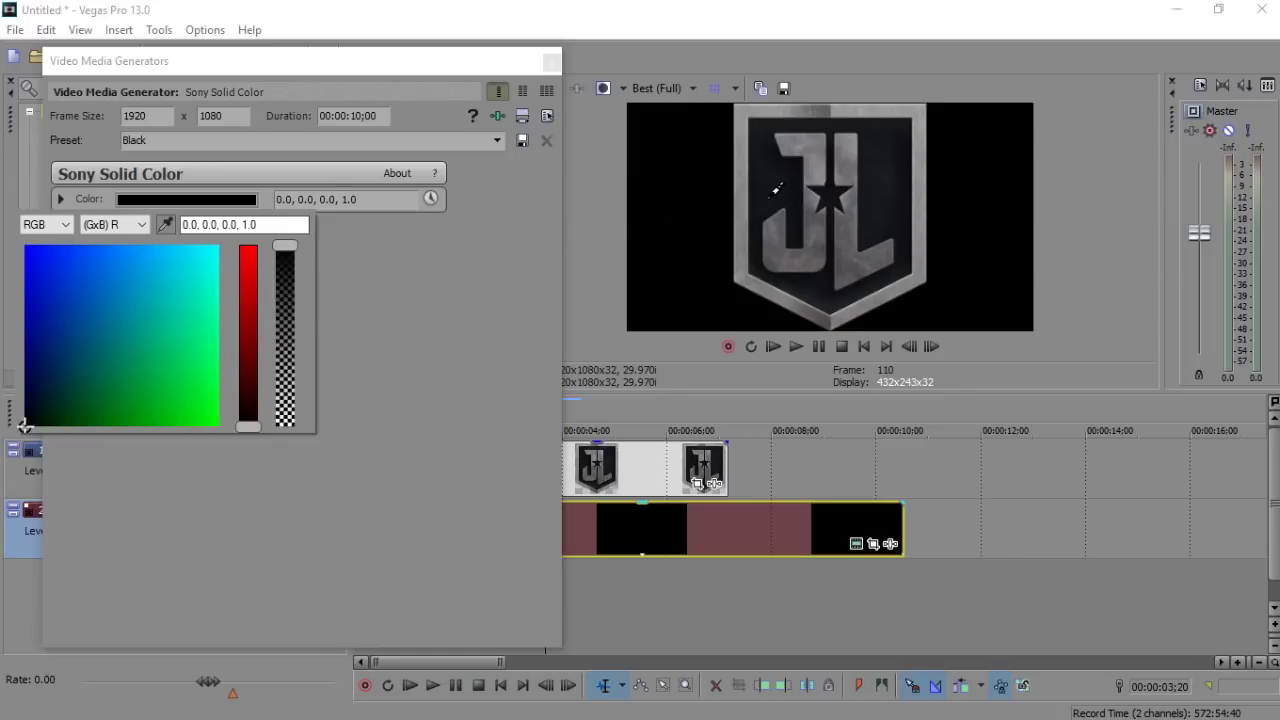
drag(775, 189, 758, 206)
- Close the colour settings and line the background event up with the logo clip's start
click(549, 50)
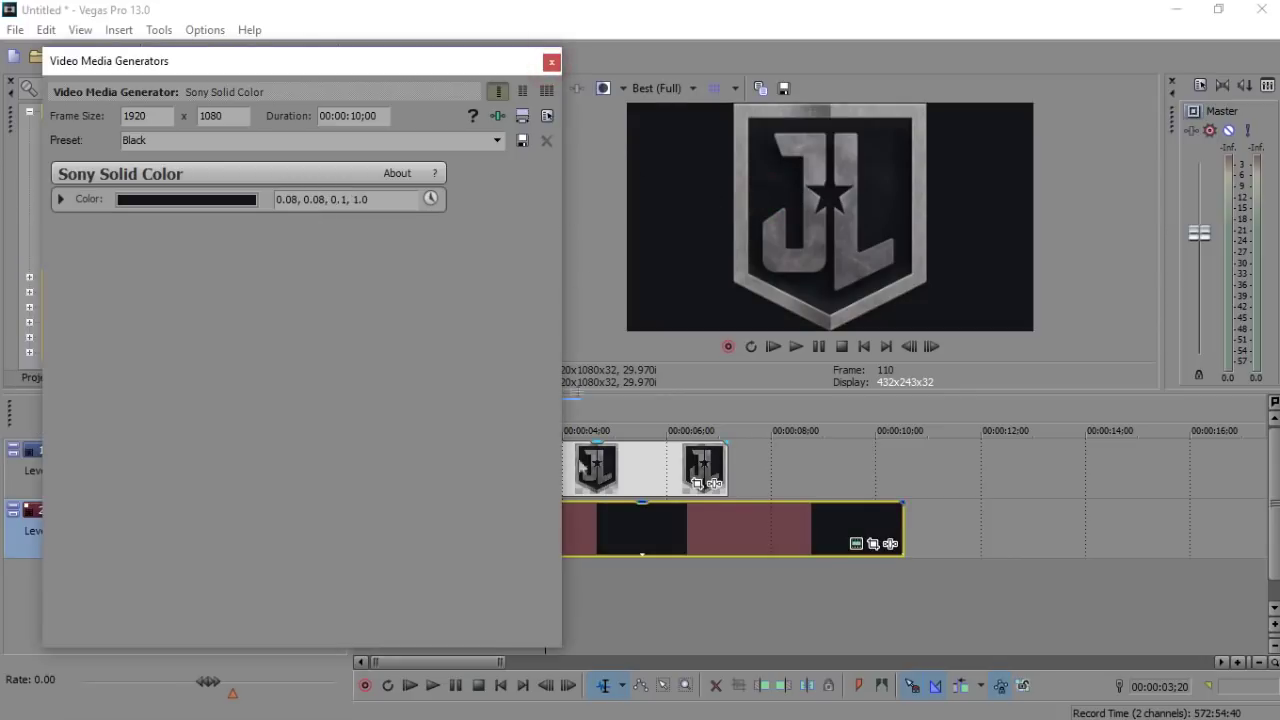
click(551, 62)
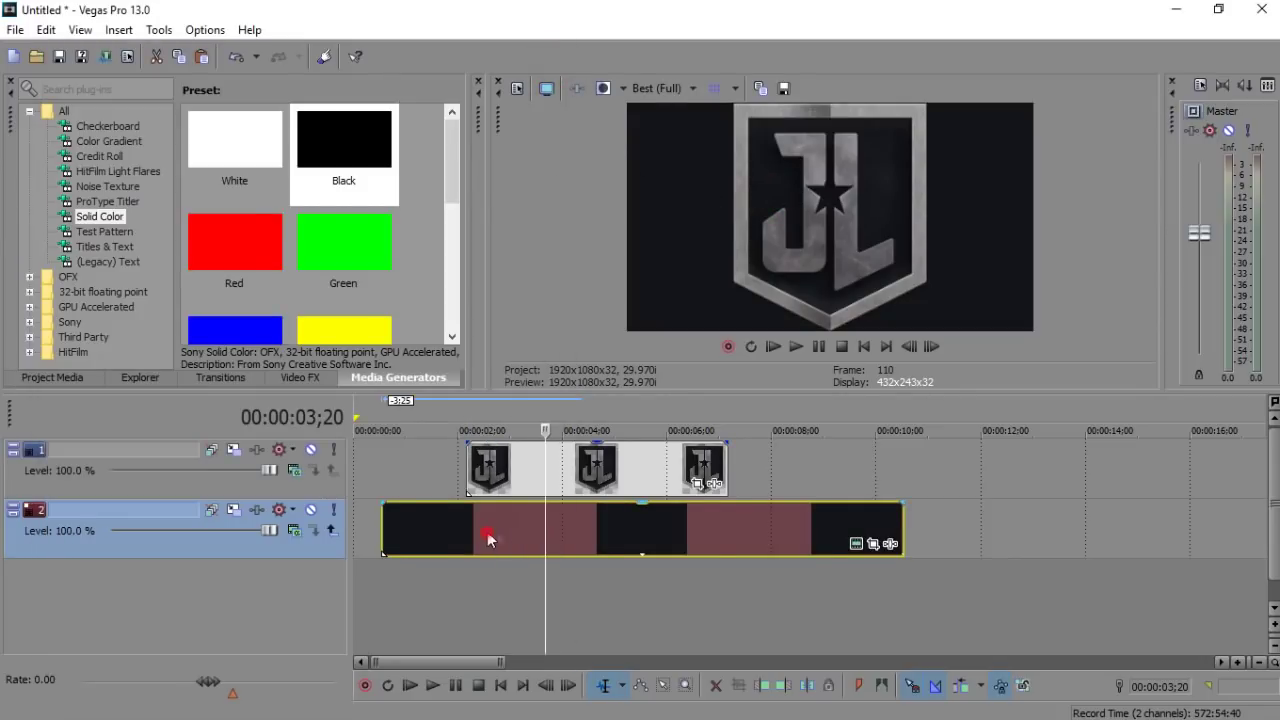
drag(488, 531, 566, 531)
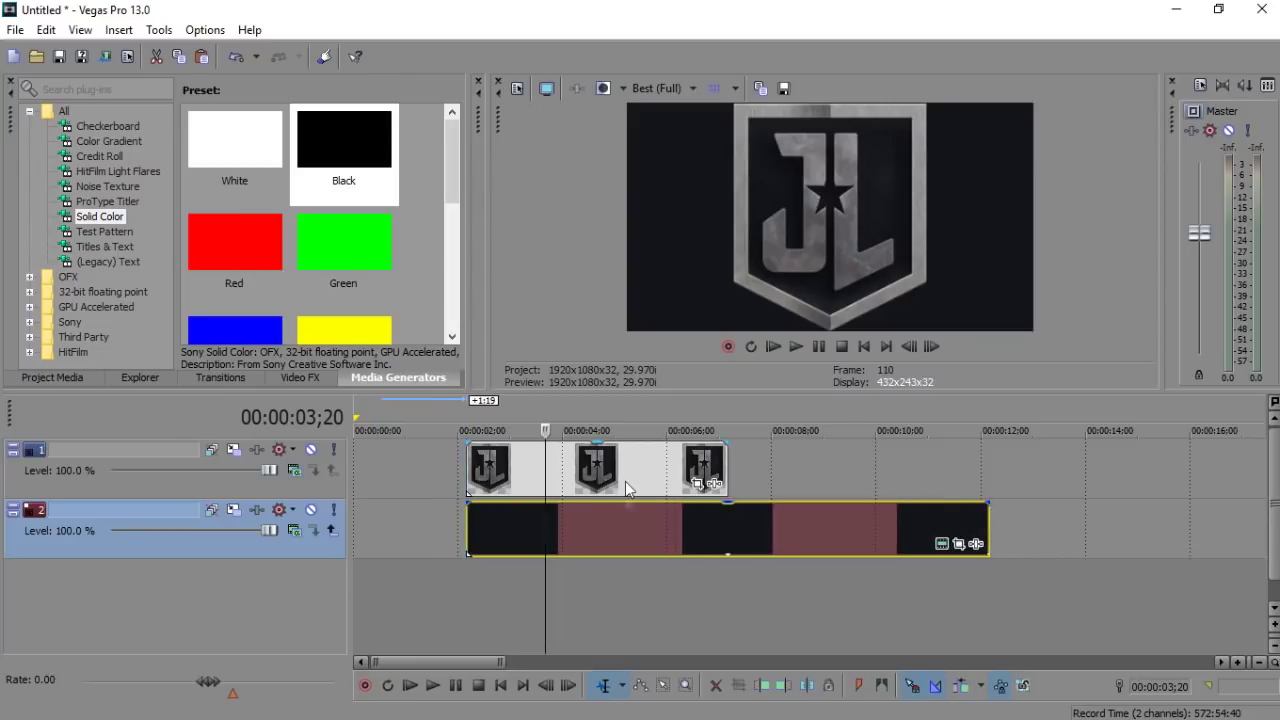
- Open Event Pan/Crop for the logo and size the crop frame at the clip start
click(698, 485)
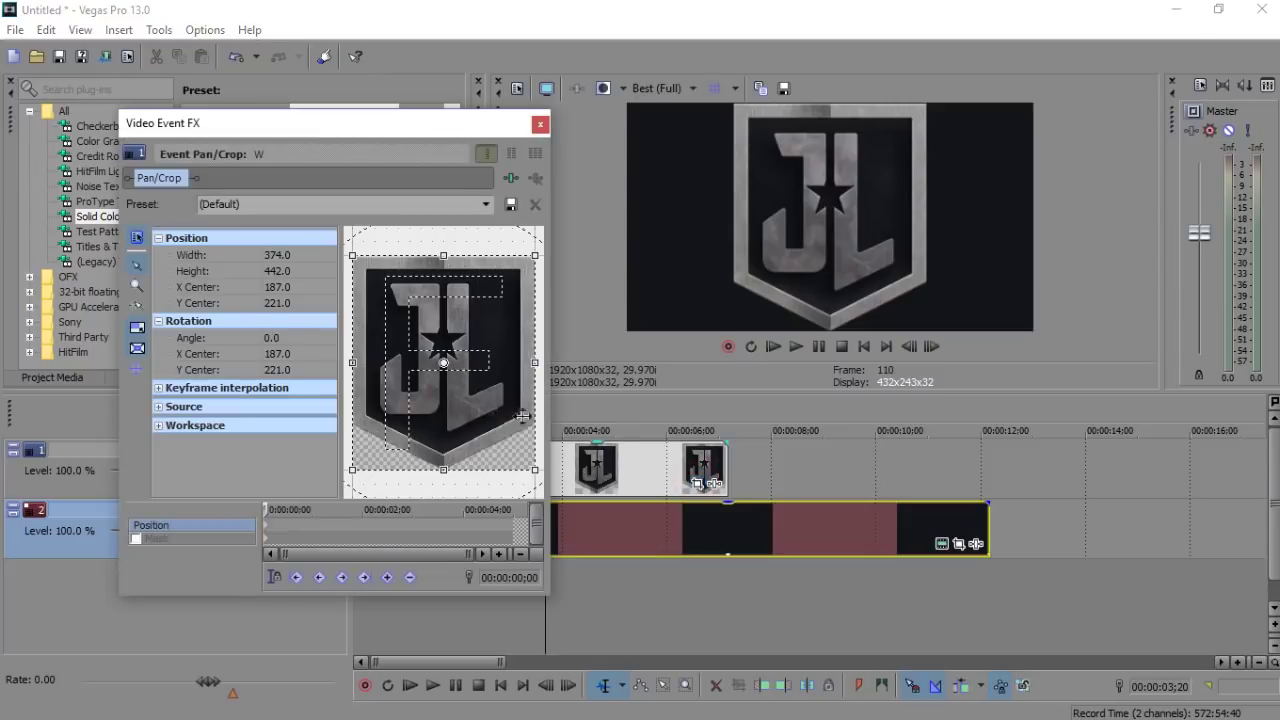
scroll(453, 402, down, 2)
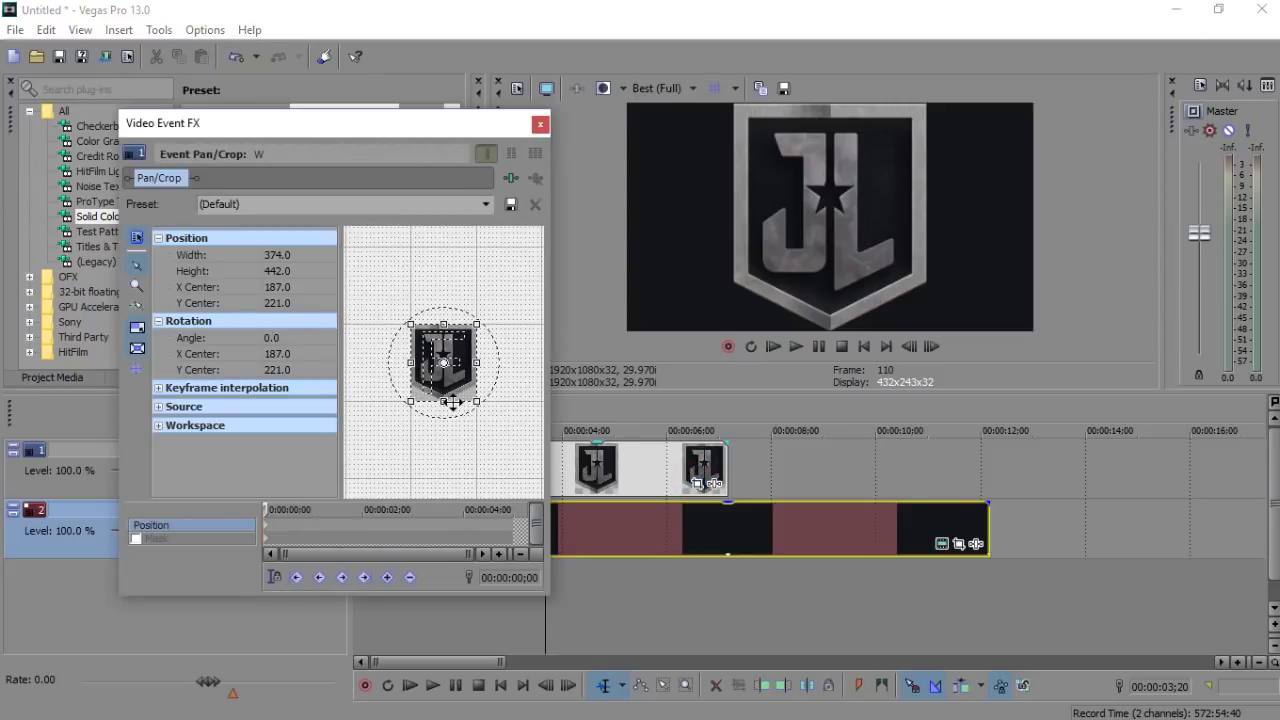
drag(110, 347, 2, 344)
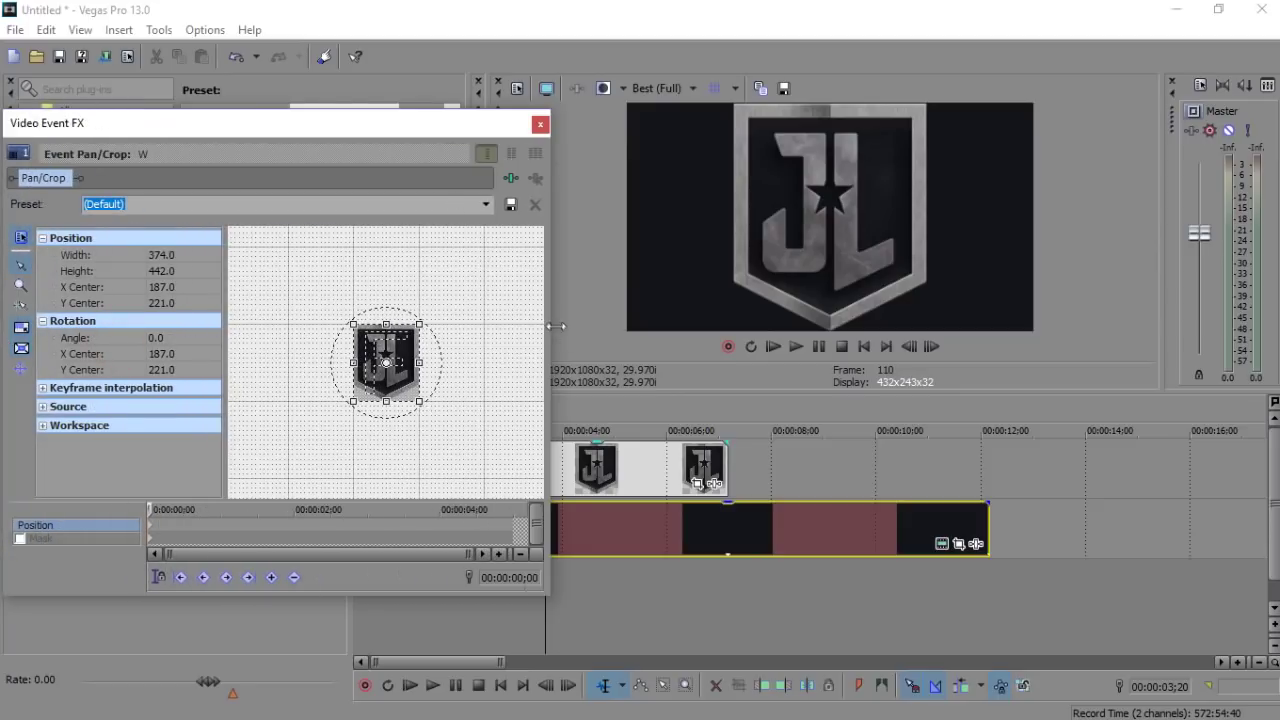
drag(548, 324, 612, 324)
drag(443, 131, 464, 73)
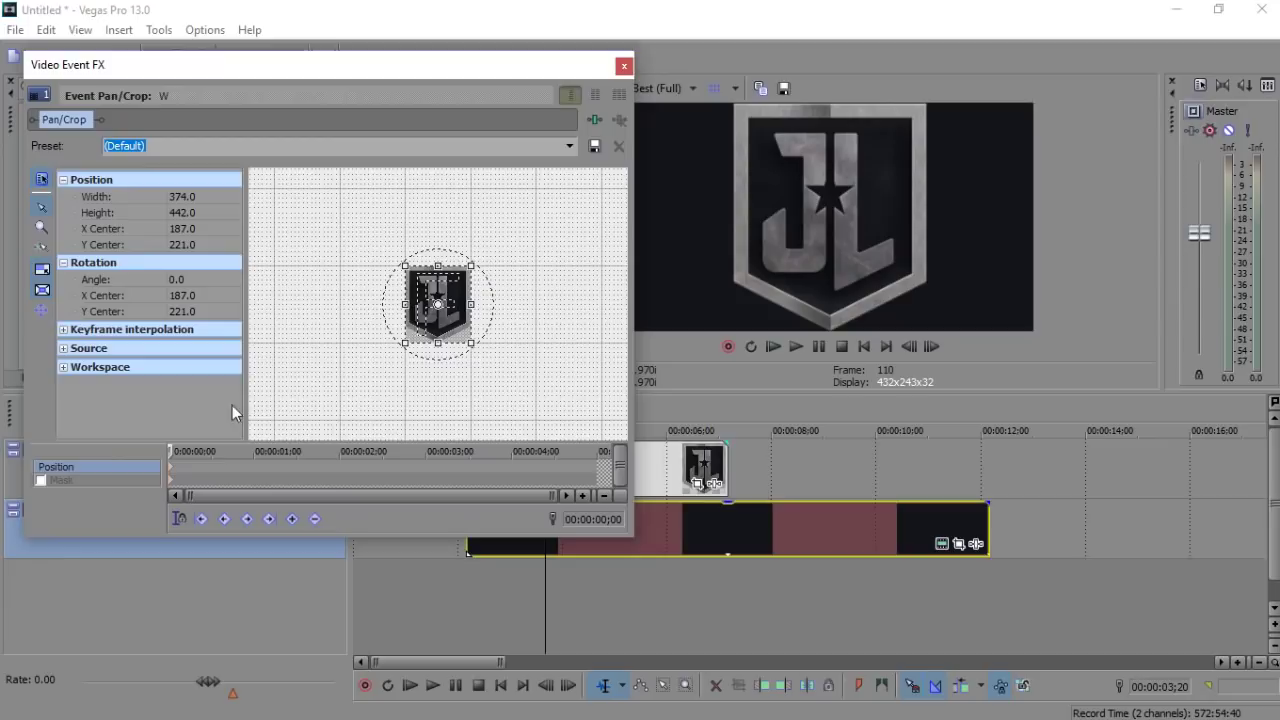
click(165, 467)
scroll(460, 335, down, 2)
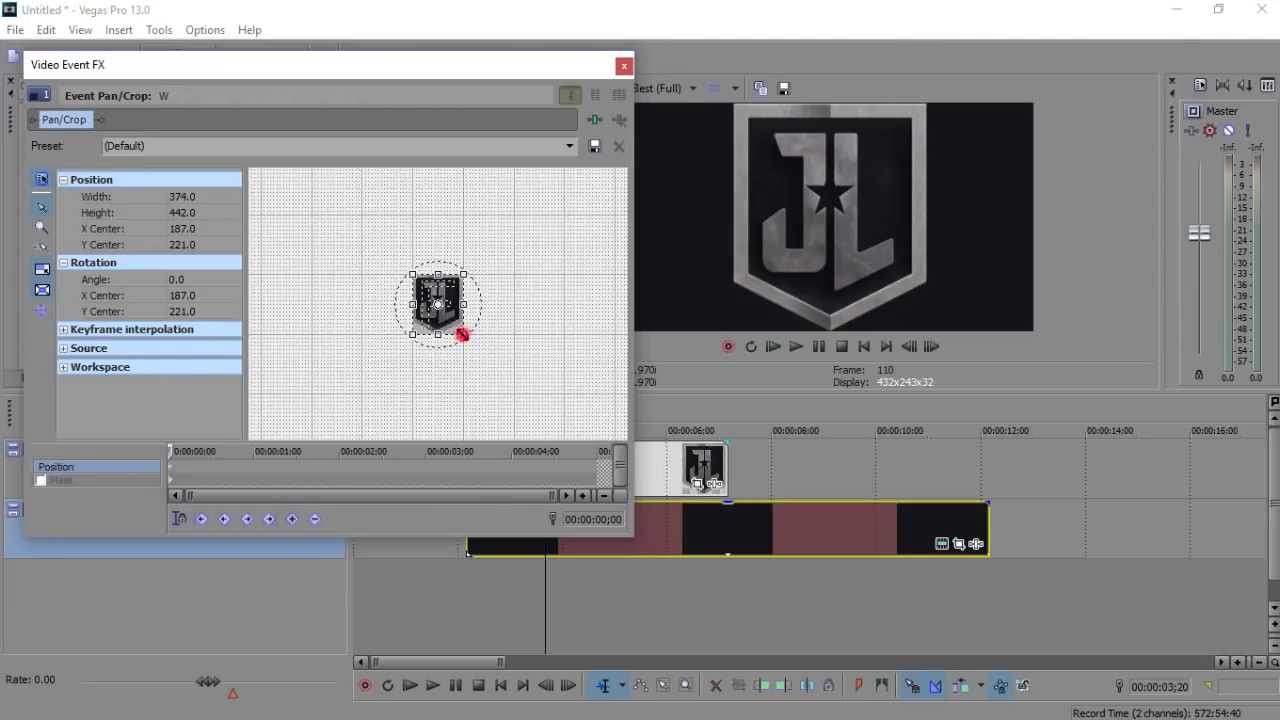
drag(462, 334, 469, 342)
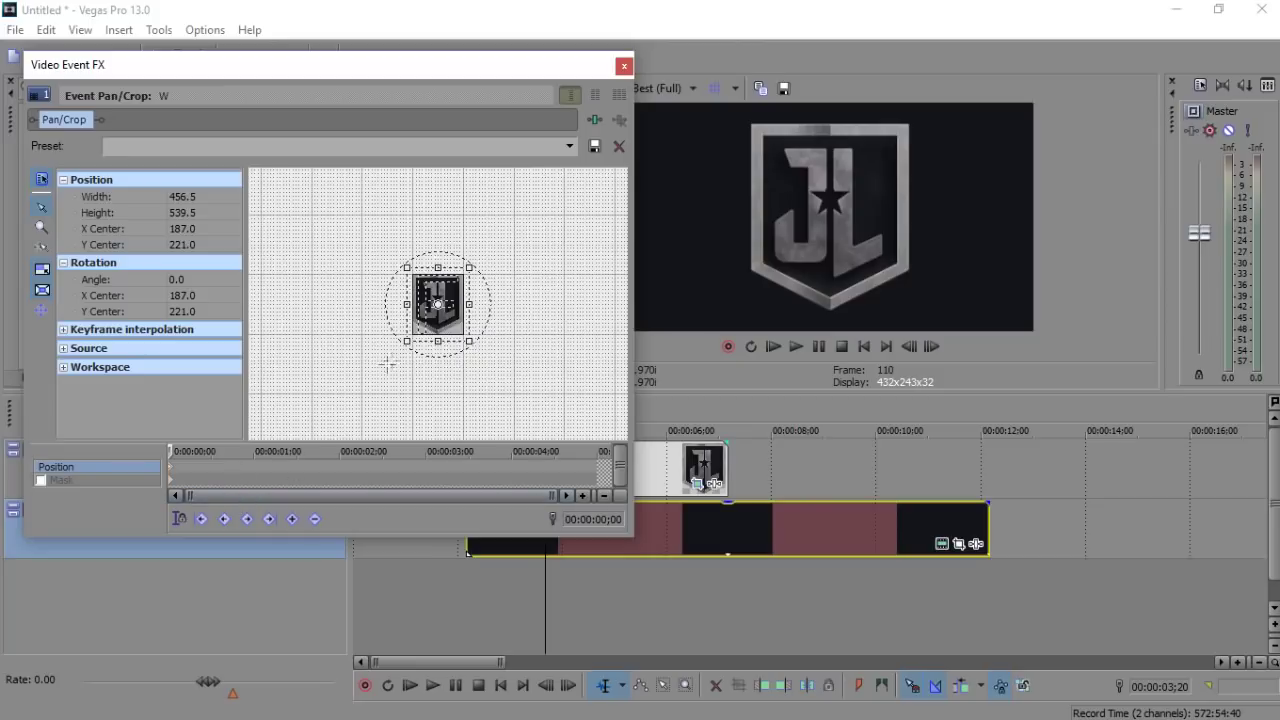
drag(469, 342, 461, 338)
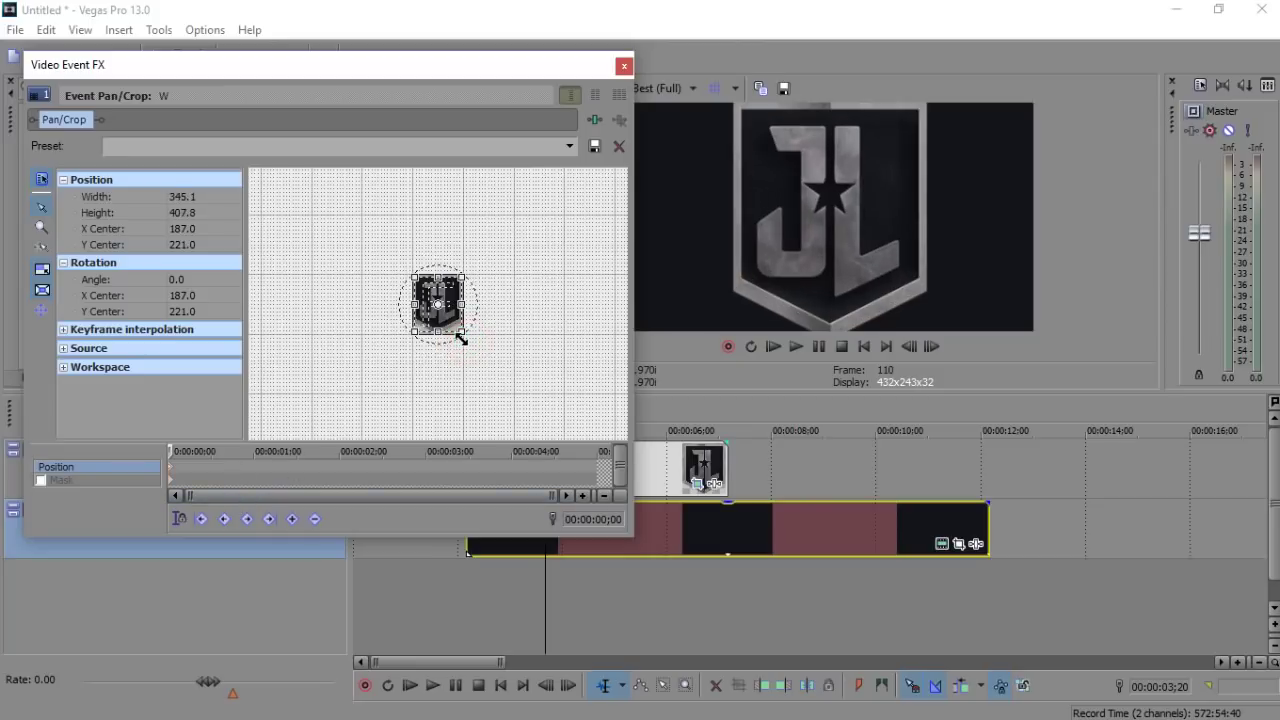
- Add a Pan/Crop keyframe at 2 seconds with an enlarged frame so the logo shrinks
click(340, 477)
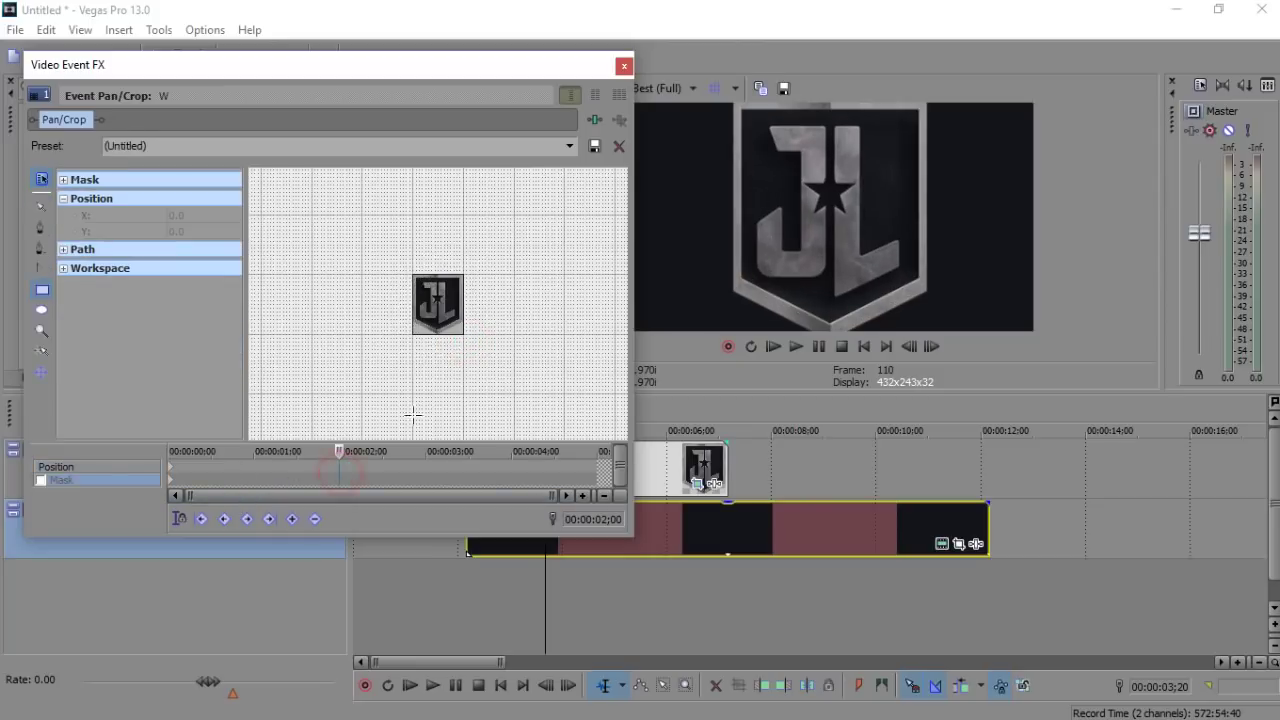
click(174, 469)
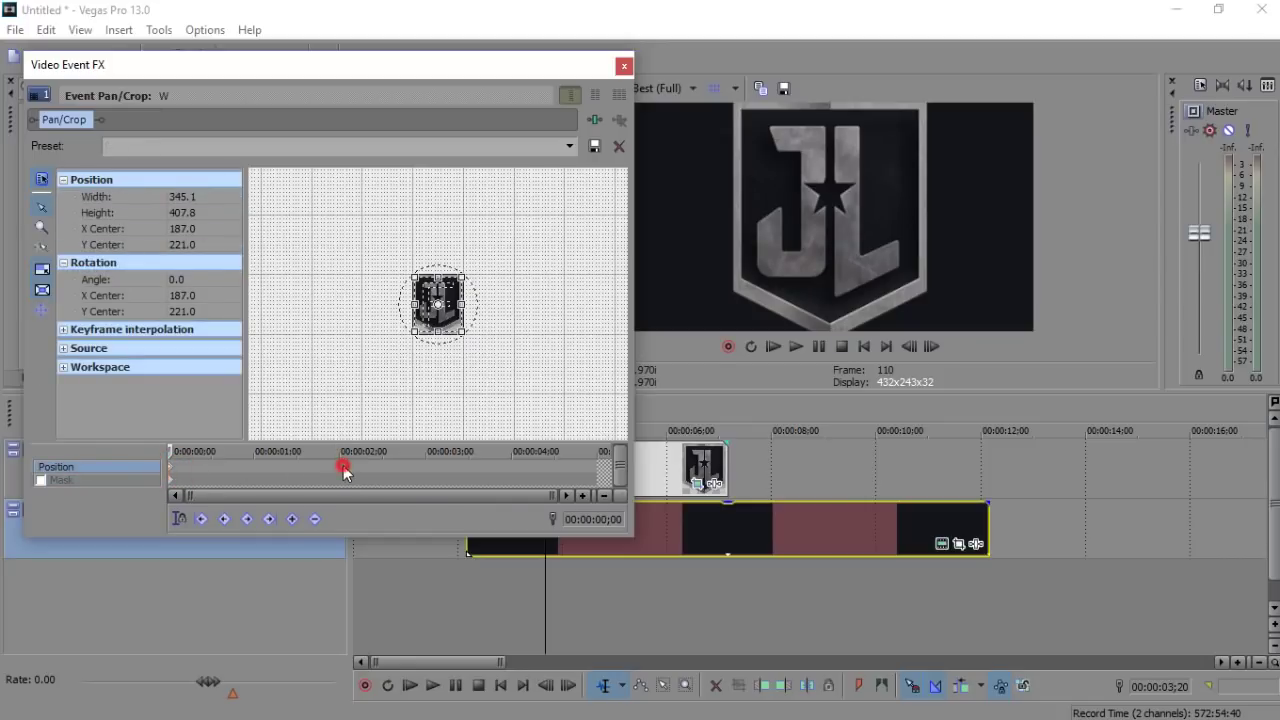
click(292, 518)
drag(462, 333, 521, 417)
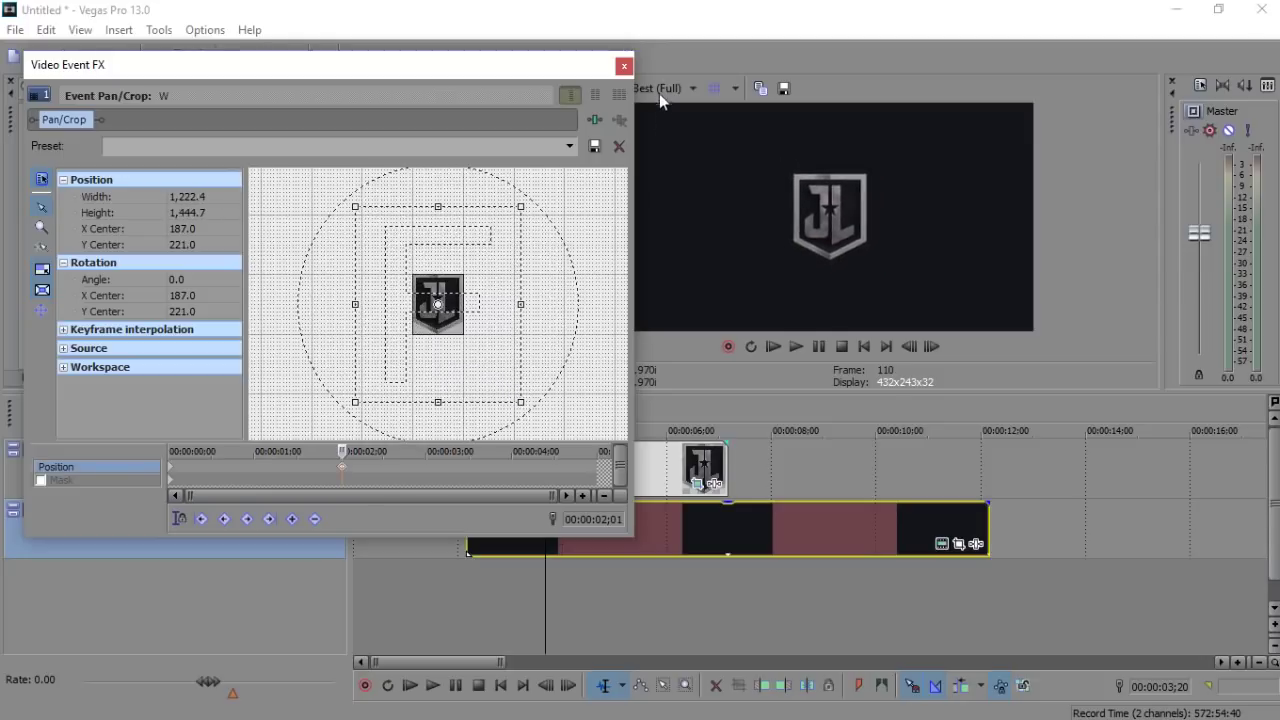
click(624, 67)
- Insert a new empty video track at the top of the timeline
right_click(758, 478)
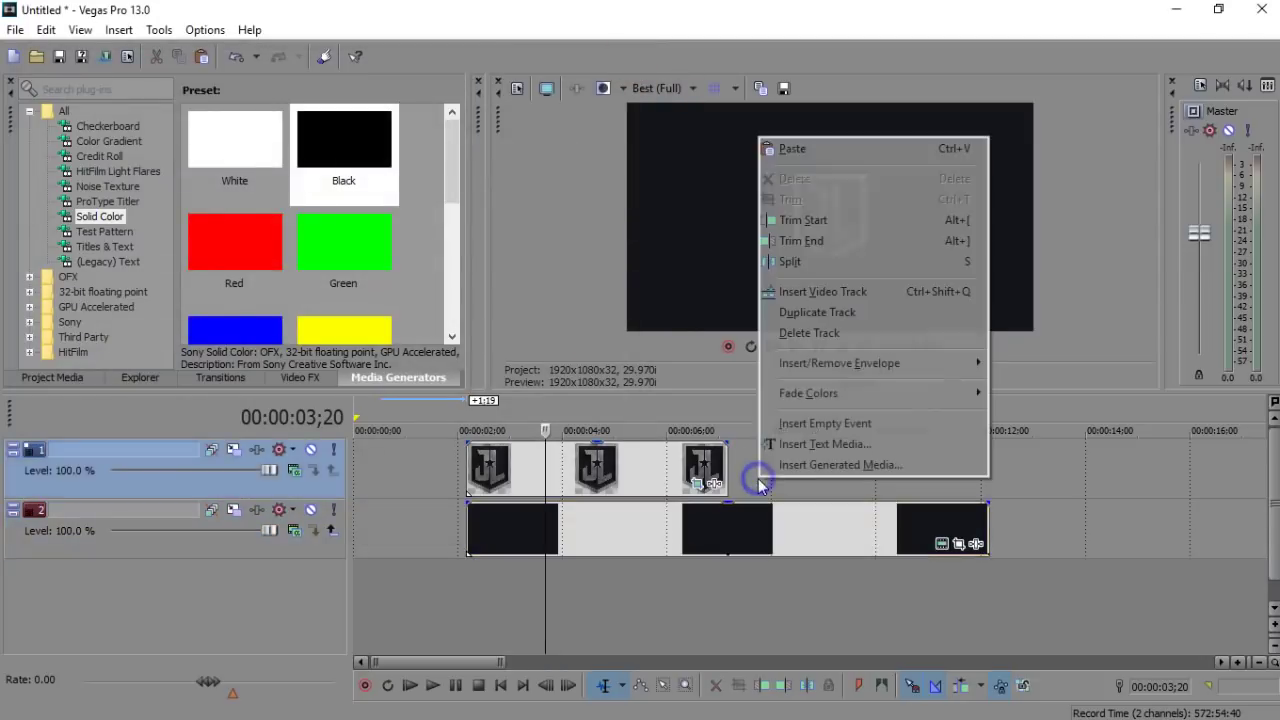
right_click(700, 483)
right_click(1031, 474)
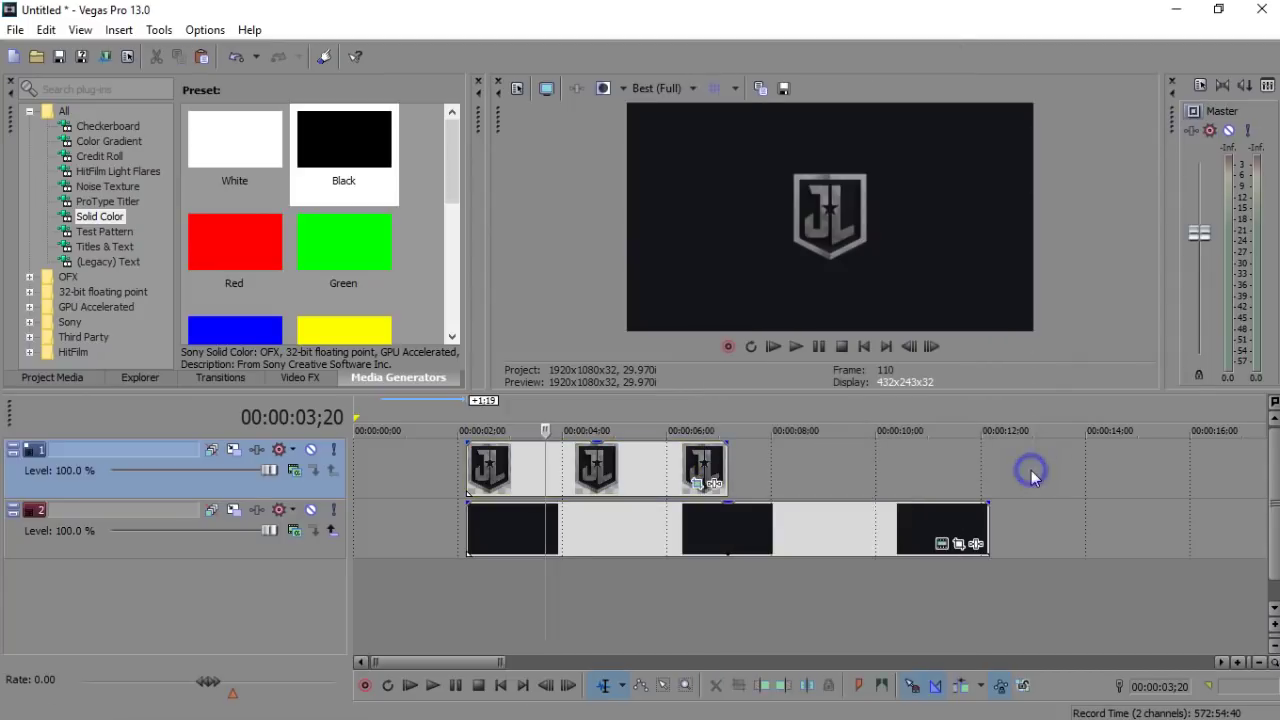
click(1080, 282)
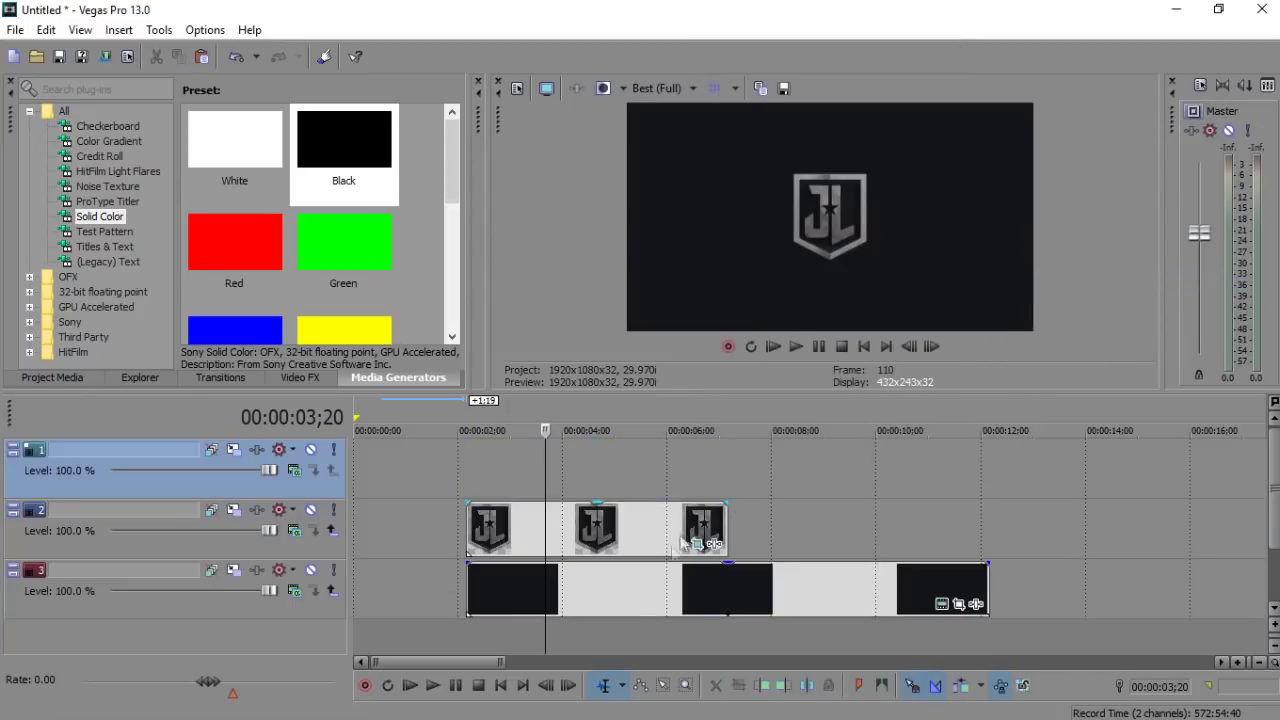
- Copy the logo events, paste them onto the new top track, and align them with the originals
right_click(628, 543)
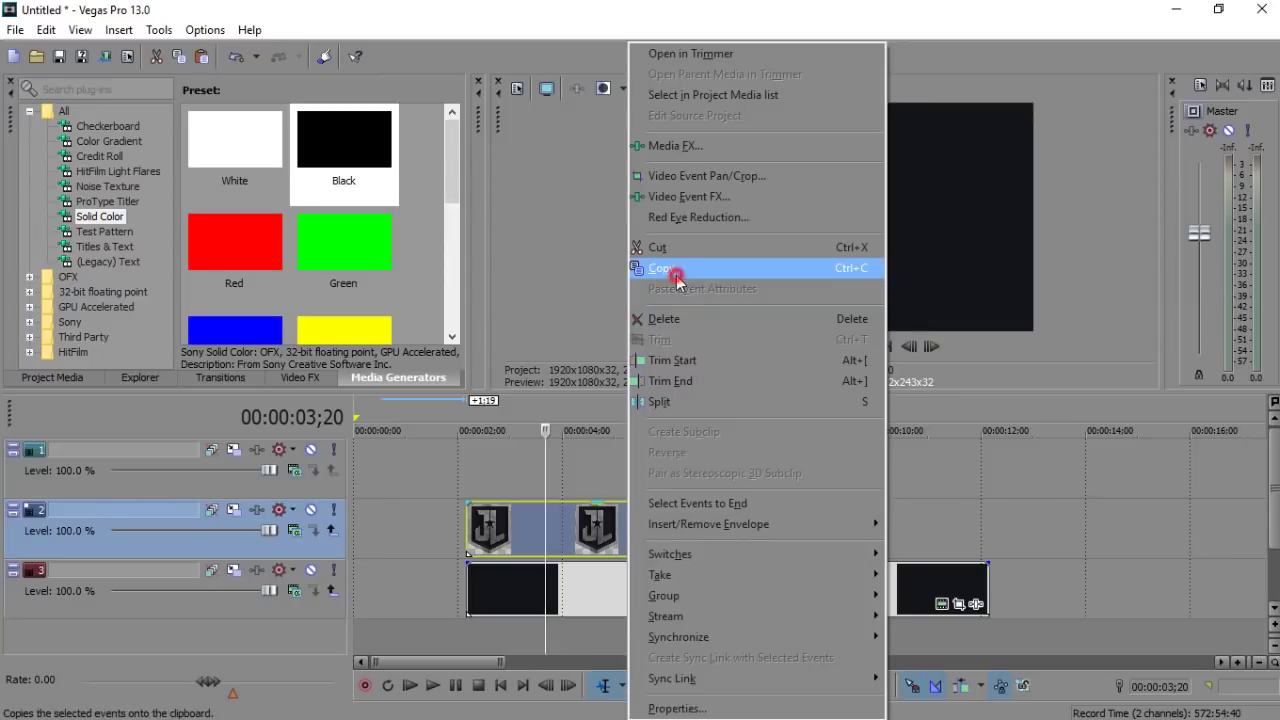
click(677, 271)
click(604, 467)
right_click(604, 467)
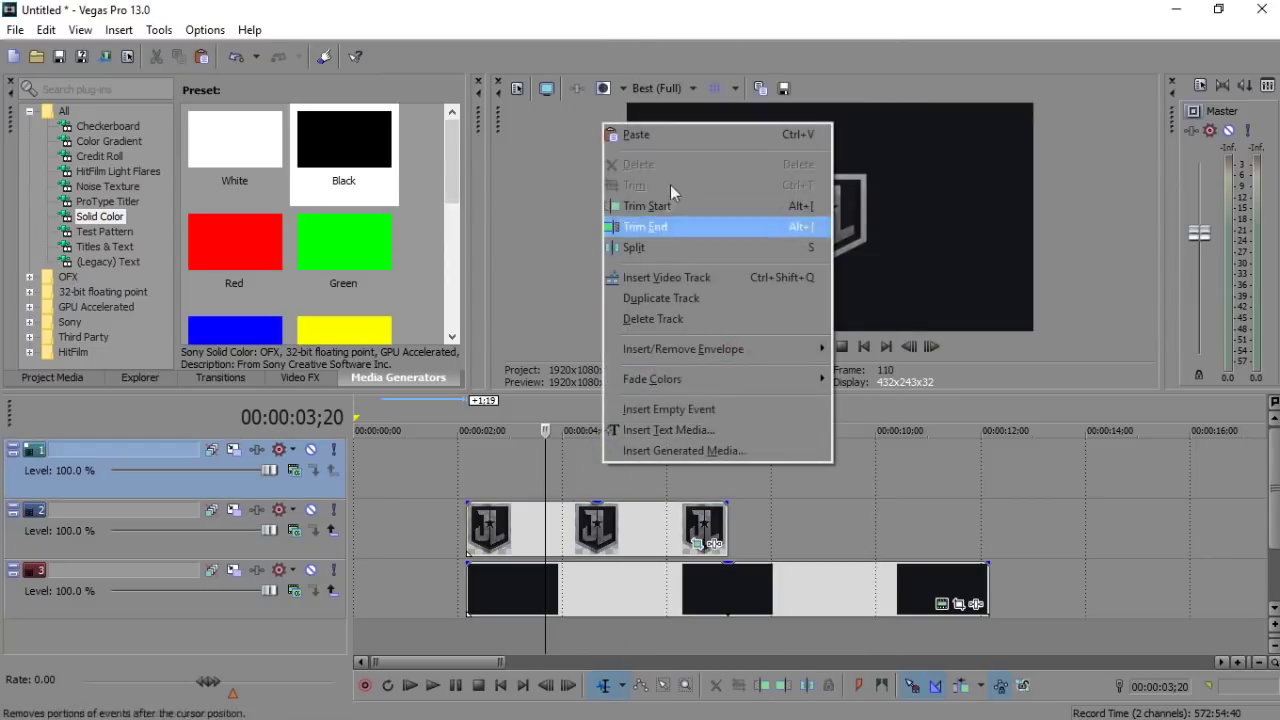
click(677, 141)
drag(703, 480, 513, 481)
click(624, 490)
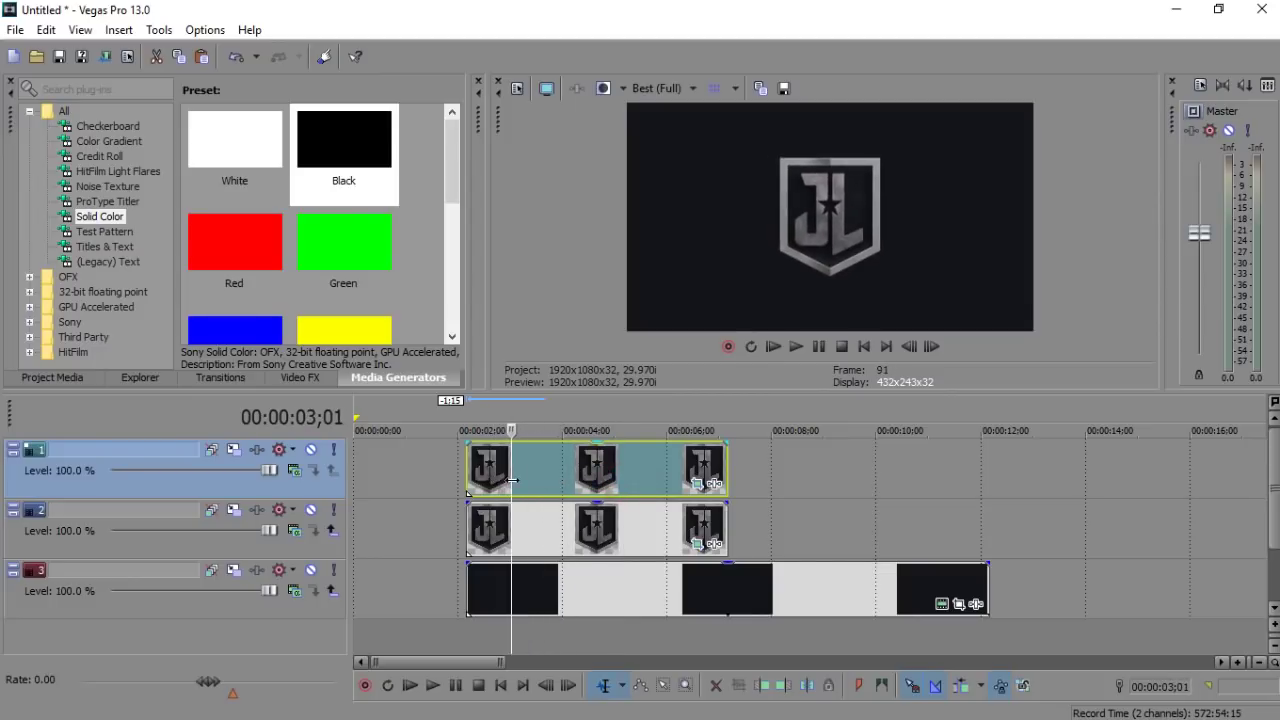
- In the duplicate's Pan/Crop mask, draw a rectangle strip and tilt it diagonally over the logo
click(697, 483)
scroll(497, 430, down, 8)
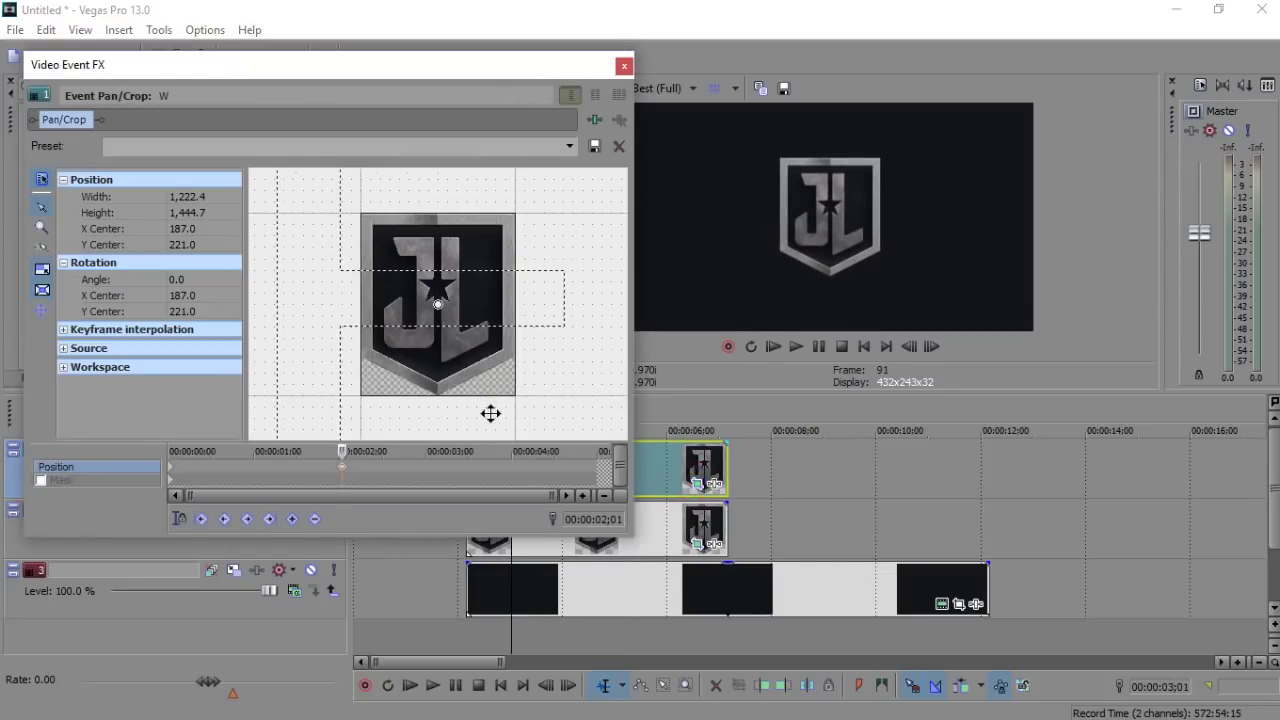
scroll(361, 421, down, 2)
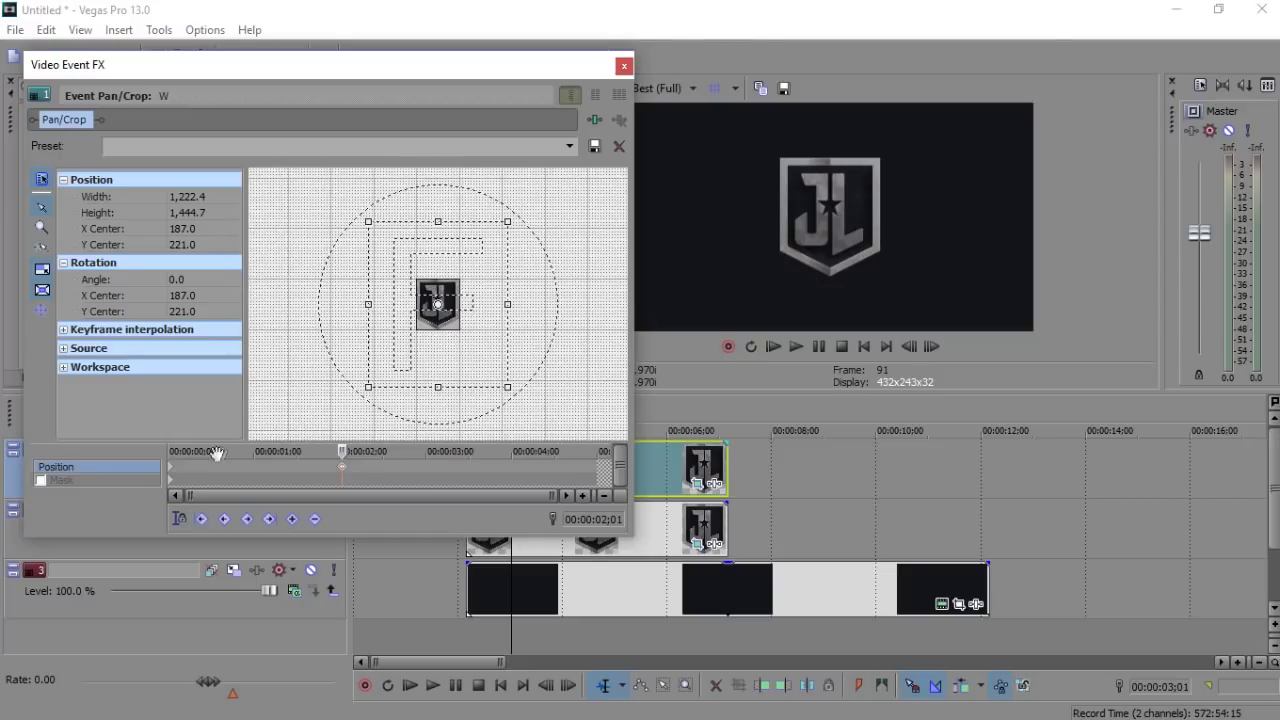
click(171, 484)
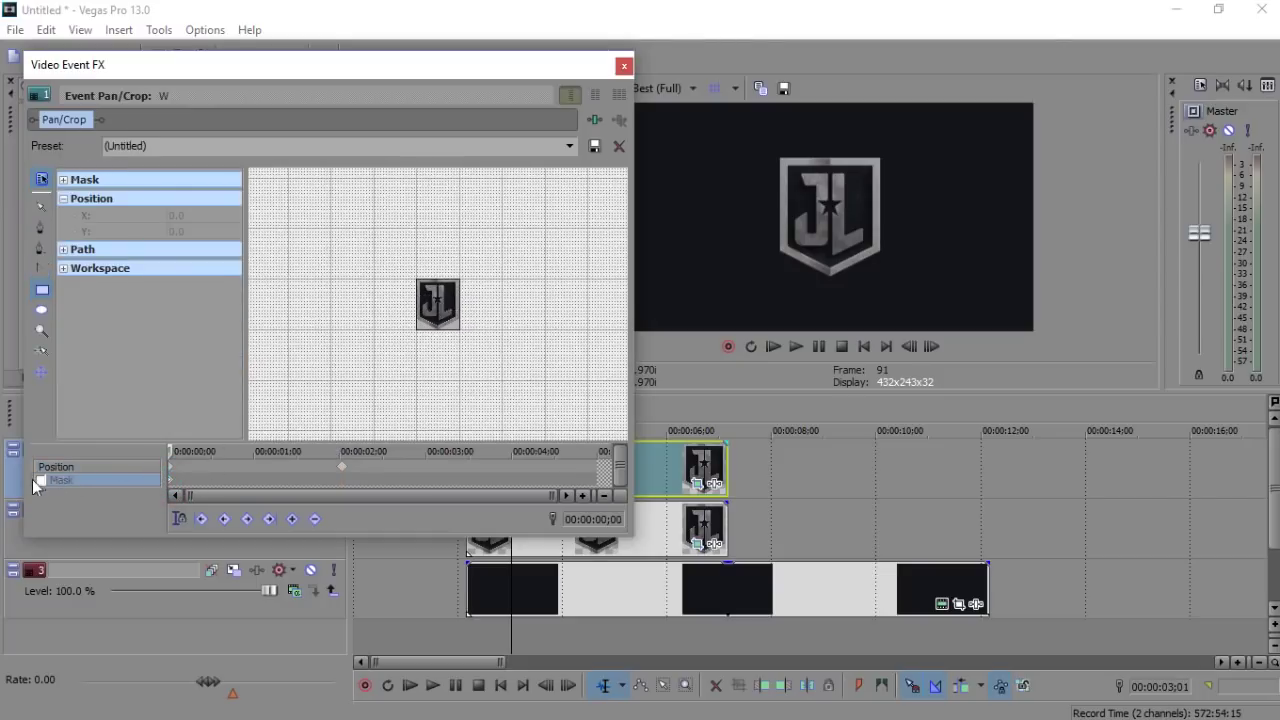
click(461, 257)
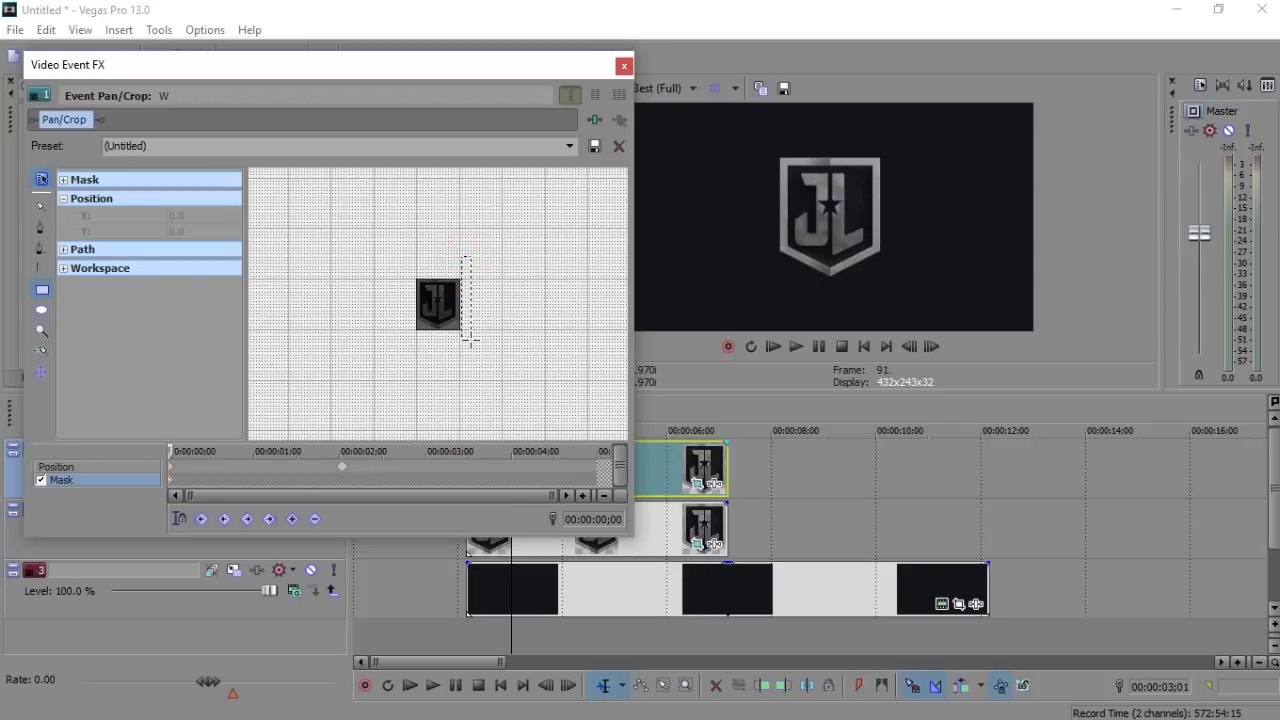
scroll(467, 355, up, 5)
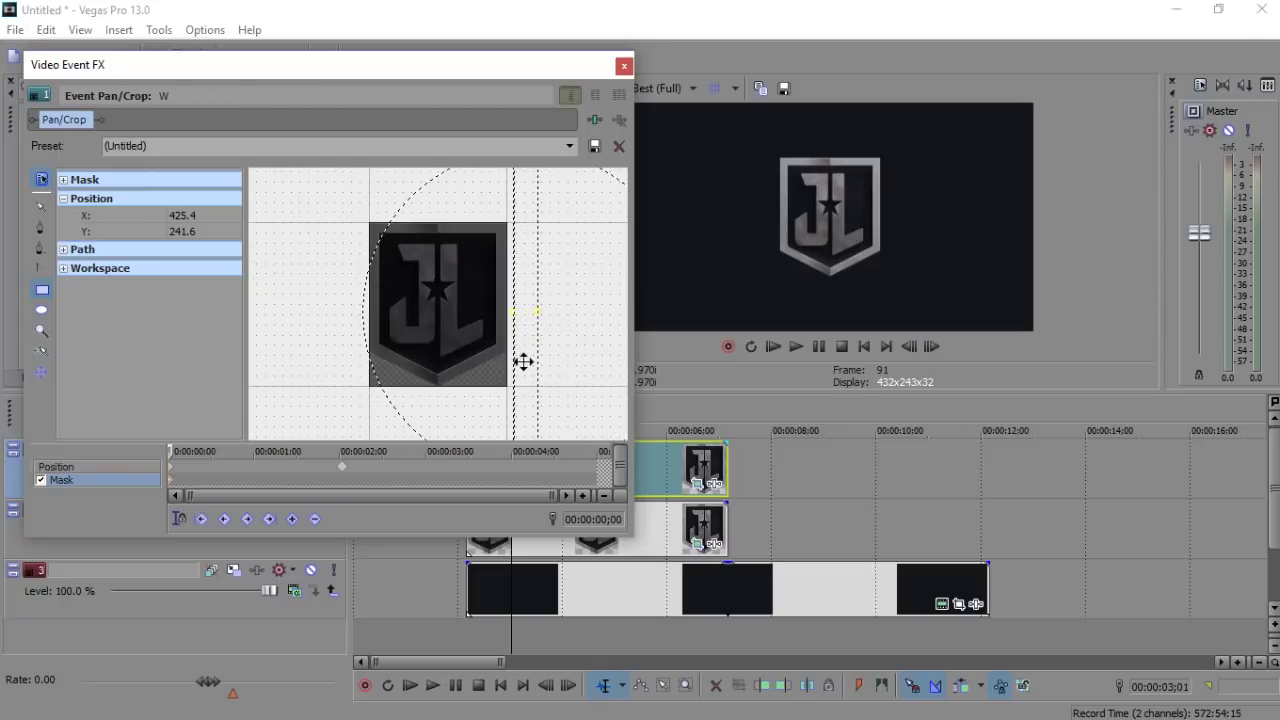
drag(524, 360, 525, 334)
scroll(525, 332, down, 3)
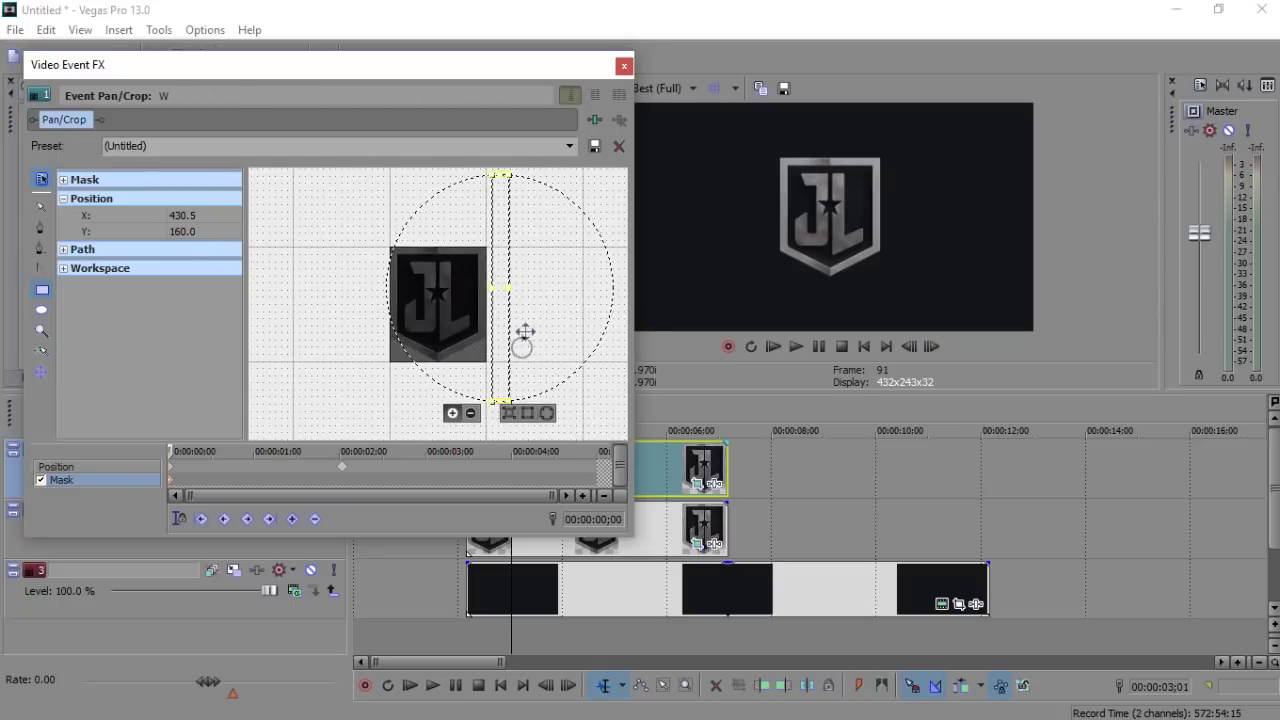
drag(508, 380, 500, 348)
drag(440, 375, 529, 337)
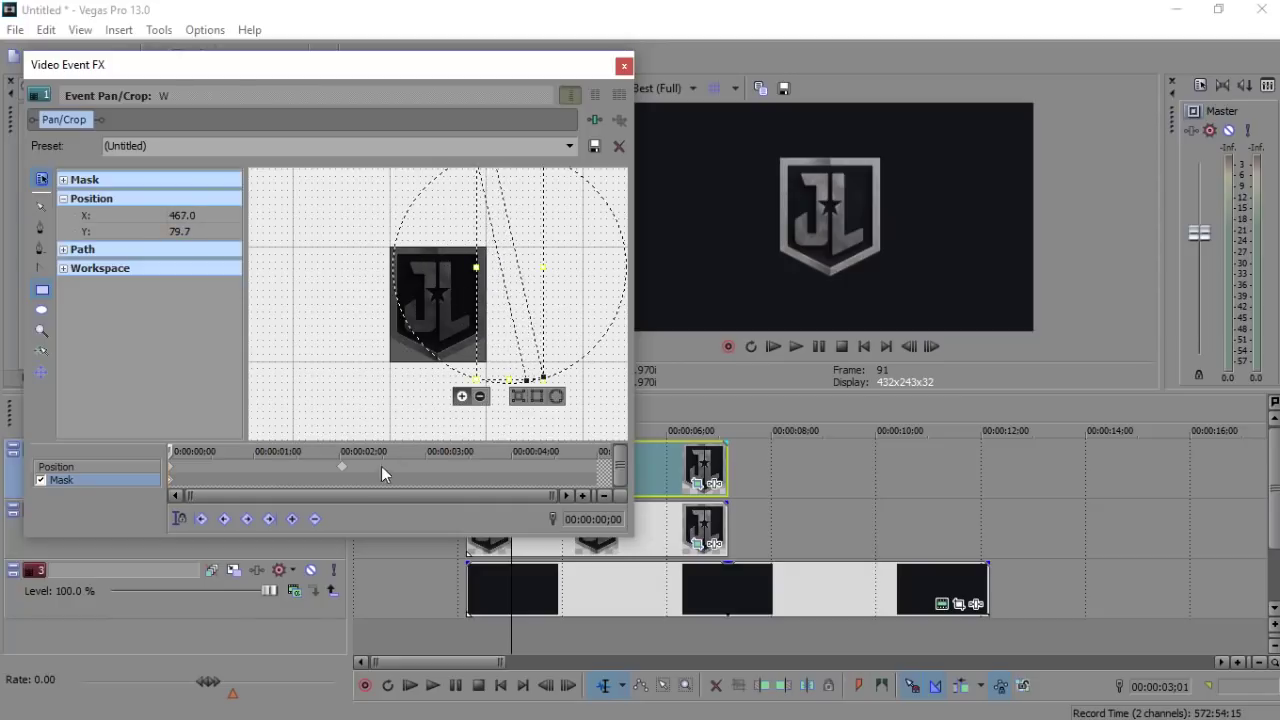
- Add a mask keyframe at 00:00:02;01 with the strip slid left past the logo
click(341, 483)
click(292, 519)
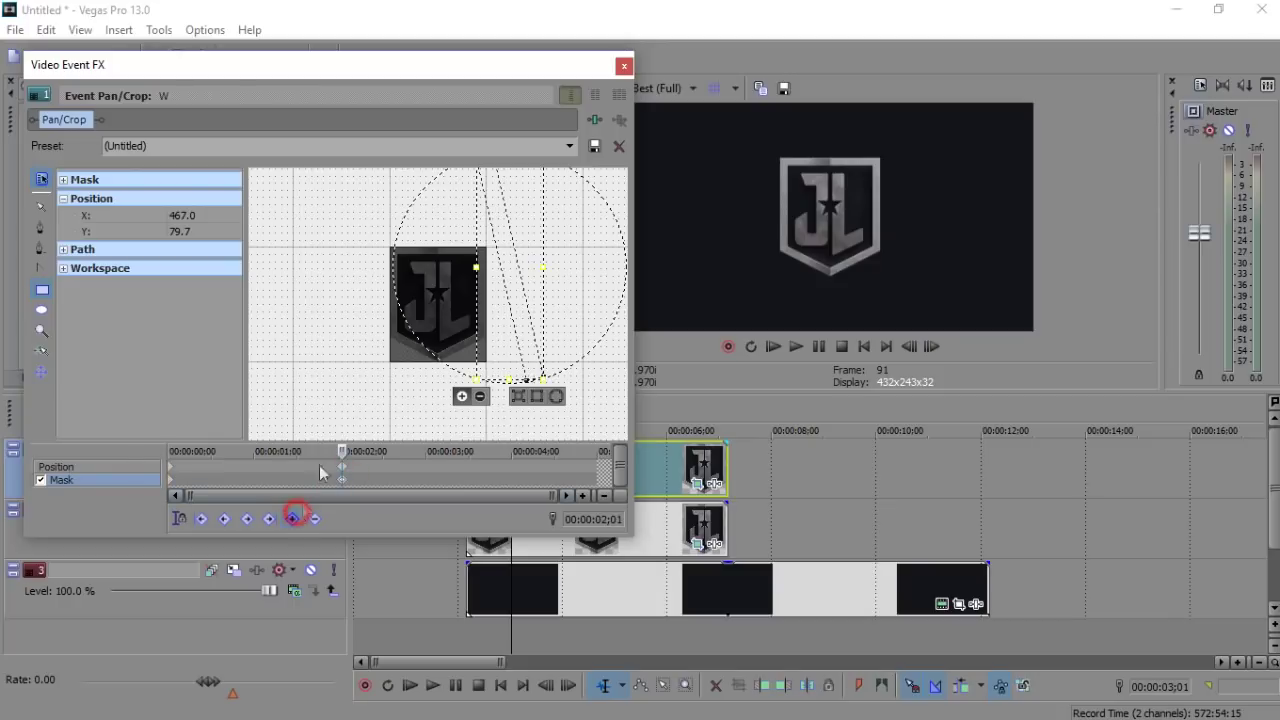
drag(514, 320, 362, 381)
- Scrub the timeline to check the mask sweep, then park the cursor at 00:00:05;00
click(623, 67)
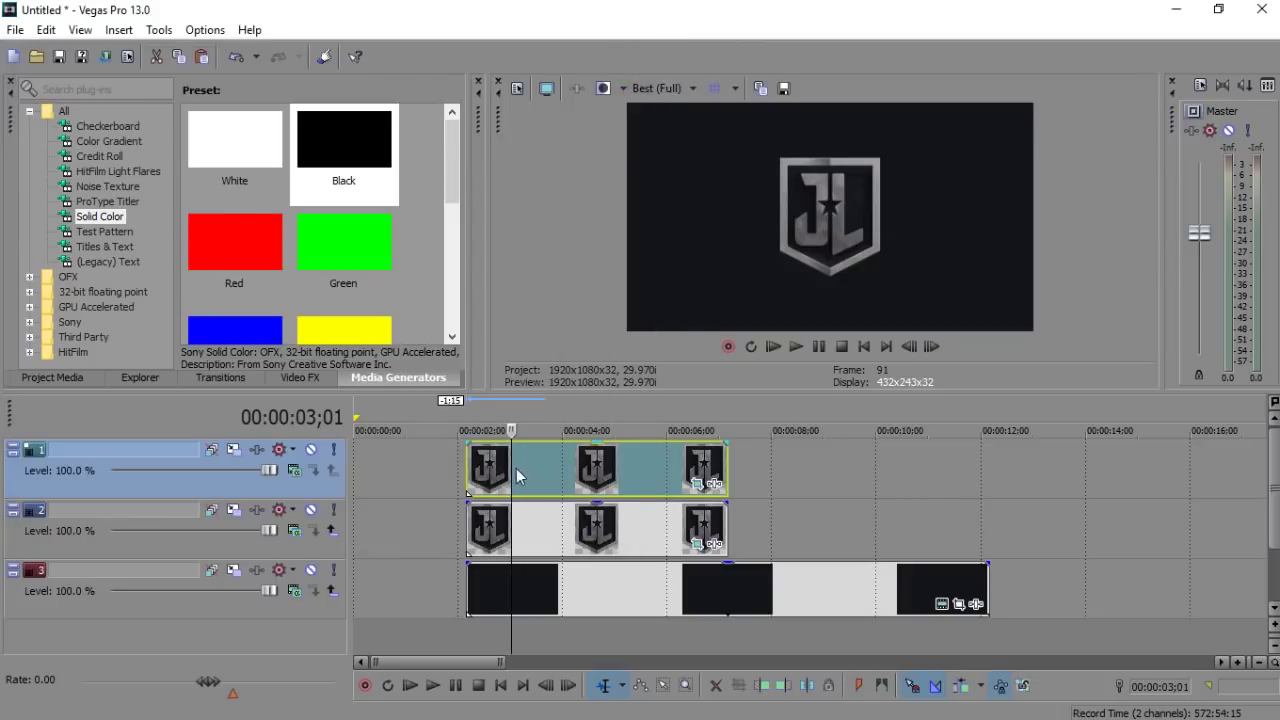
mouse_move(513, 466)
mouse_down()
mouse_move(600, 466)
mouse_move(478, 468)
mouse_move(489, 467)
mouse_up()
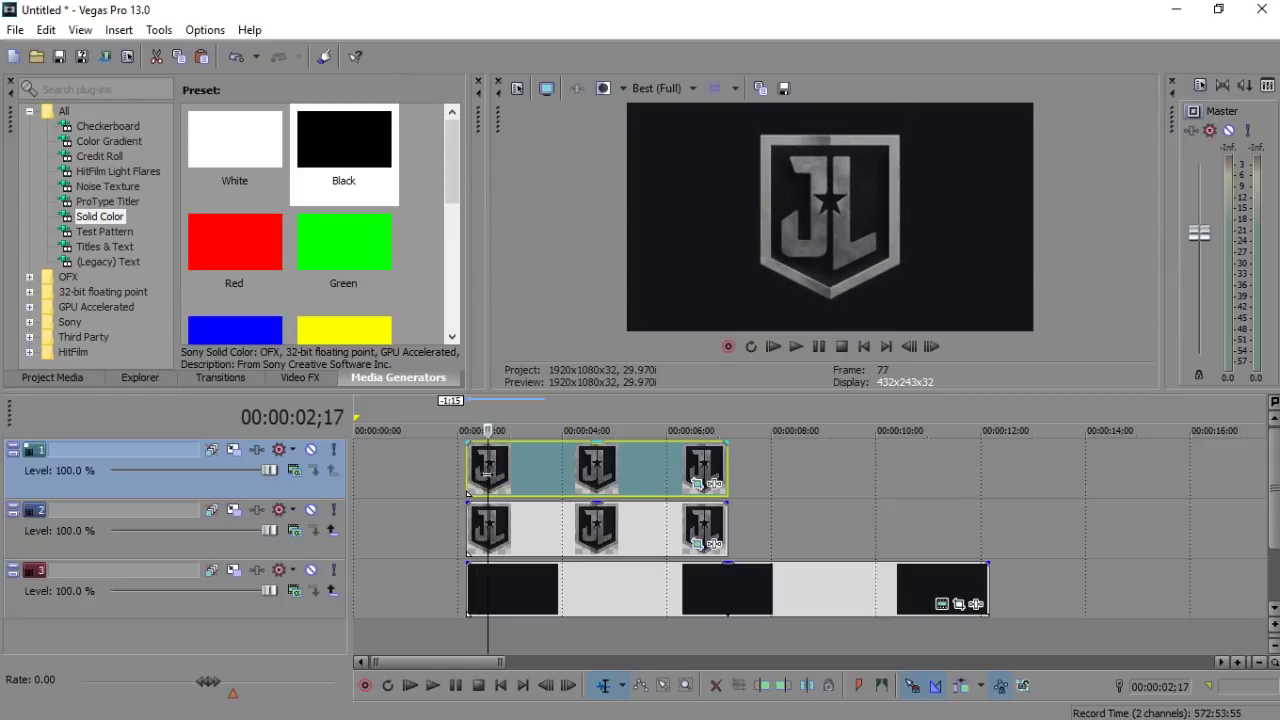
click(696, 485)
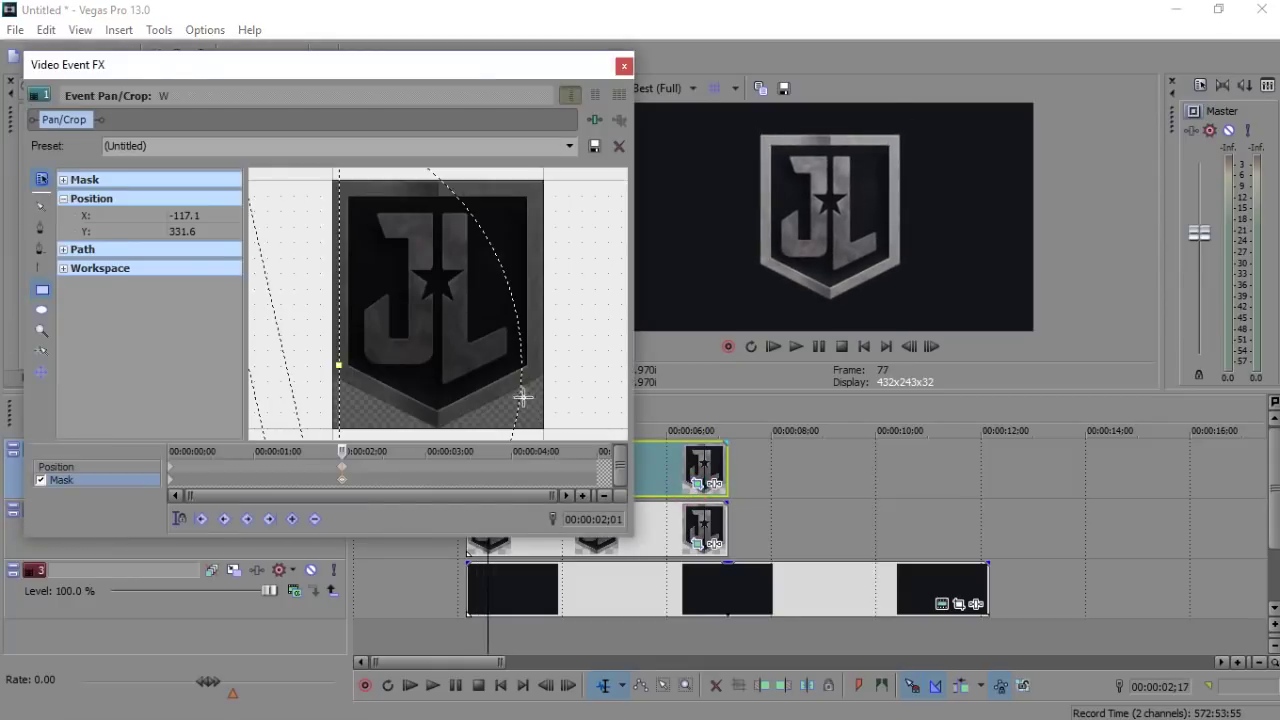
scroll(515, 394, down, 5)
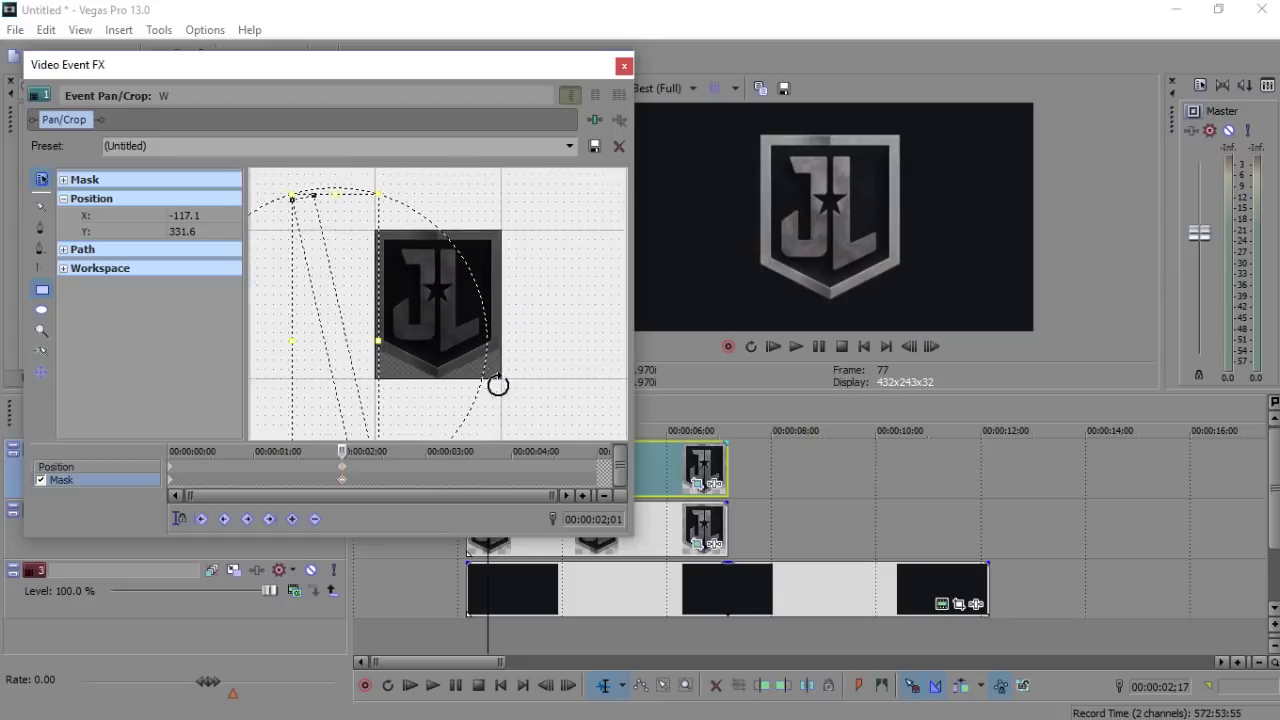
click(624, 66)
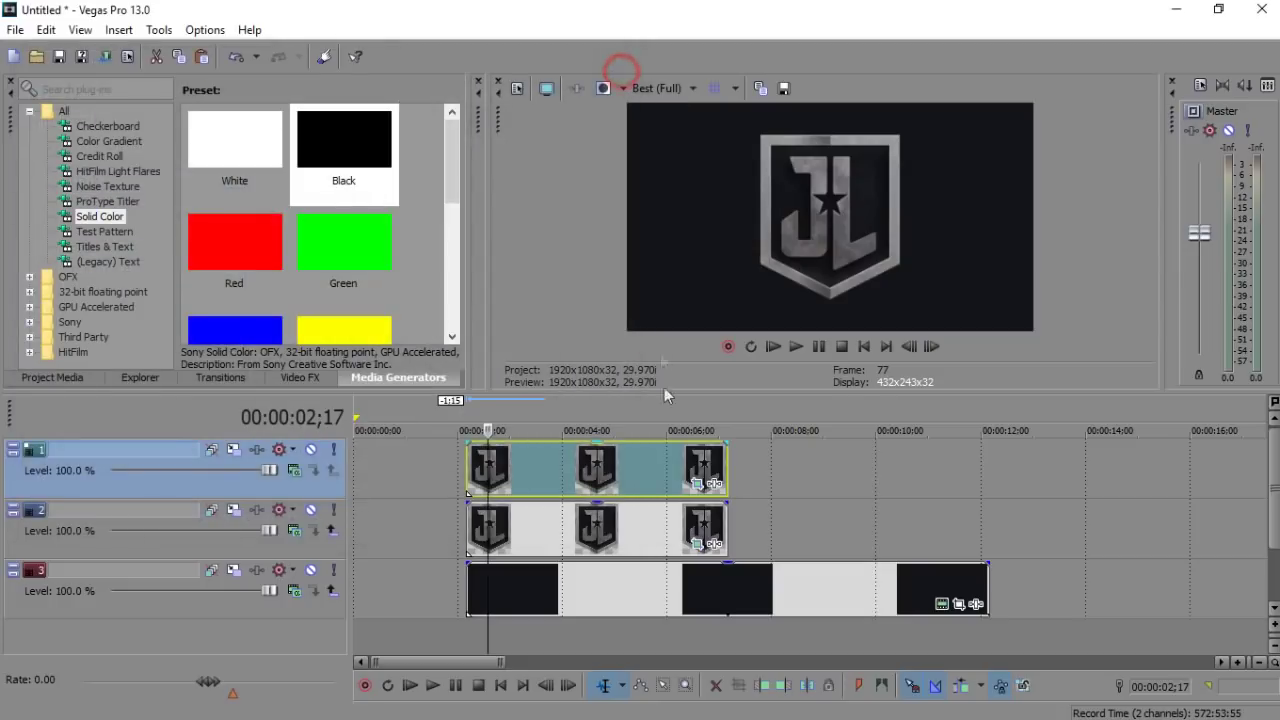
click(614, 483)
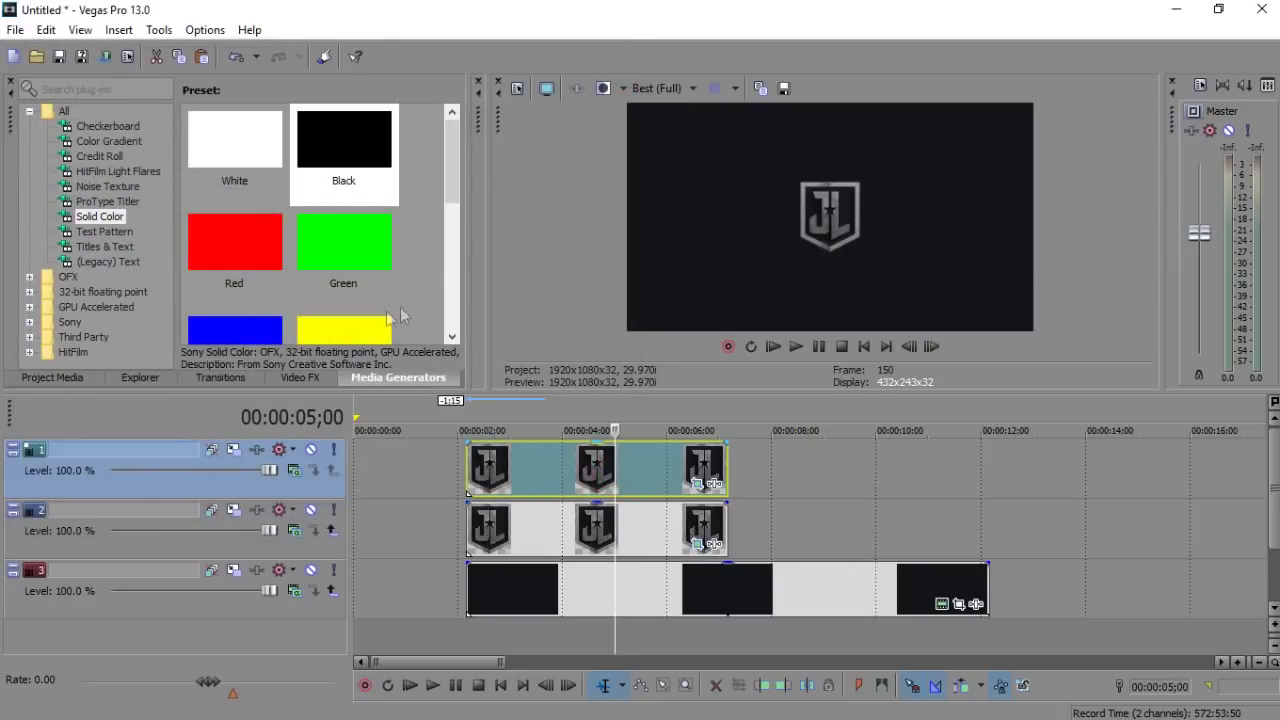
- Apply the Levels Brighten and Increase Gamma presets to the top-track logo copy
click(290, 377)
drag(197, 163, 90, 243)
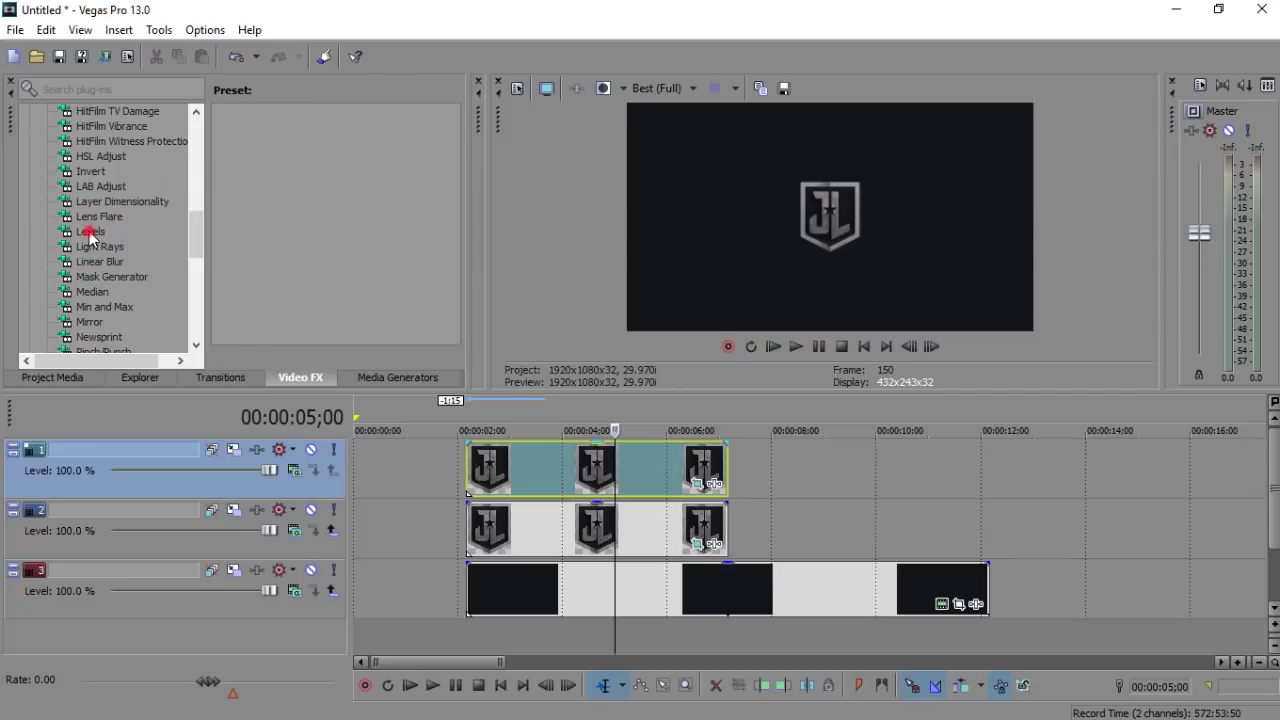
click(89, 233)
click(372, 145)
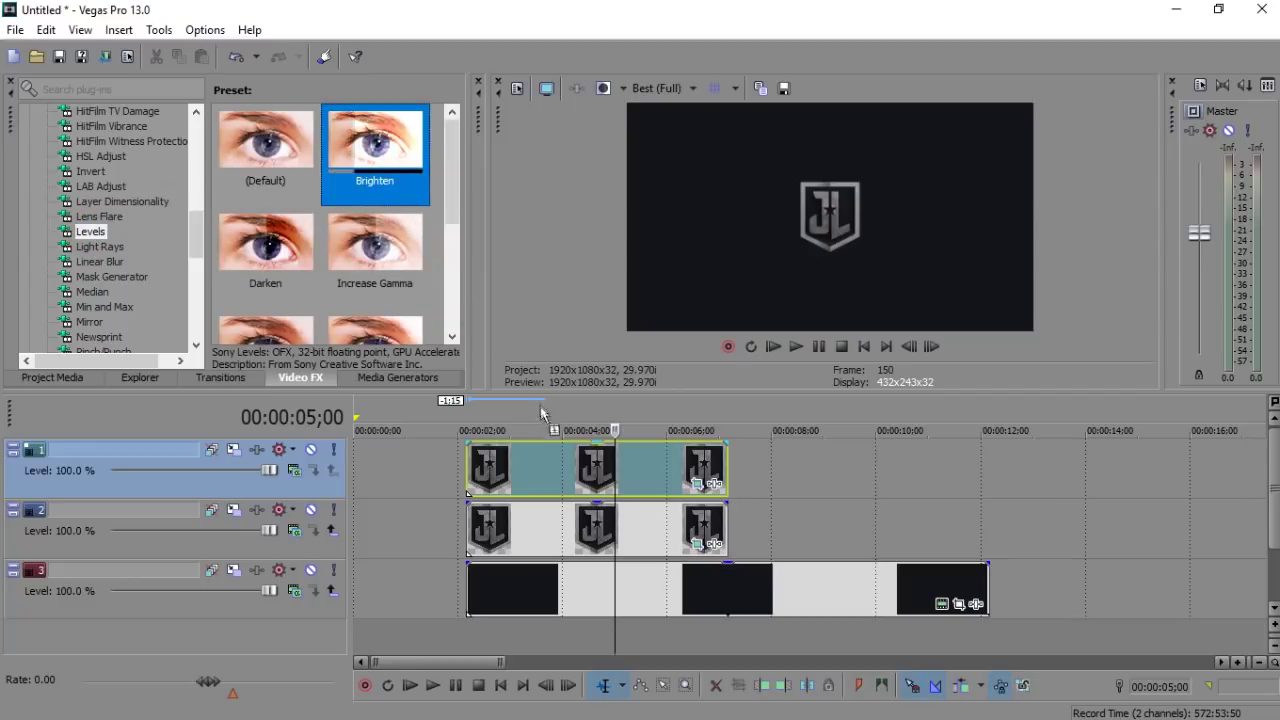
drag(541, 412, 547, 464)
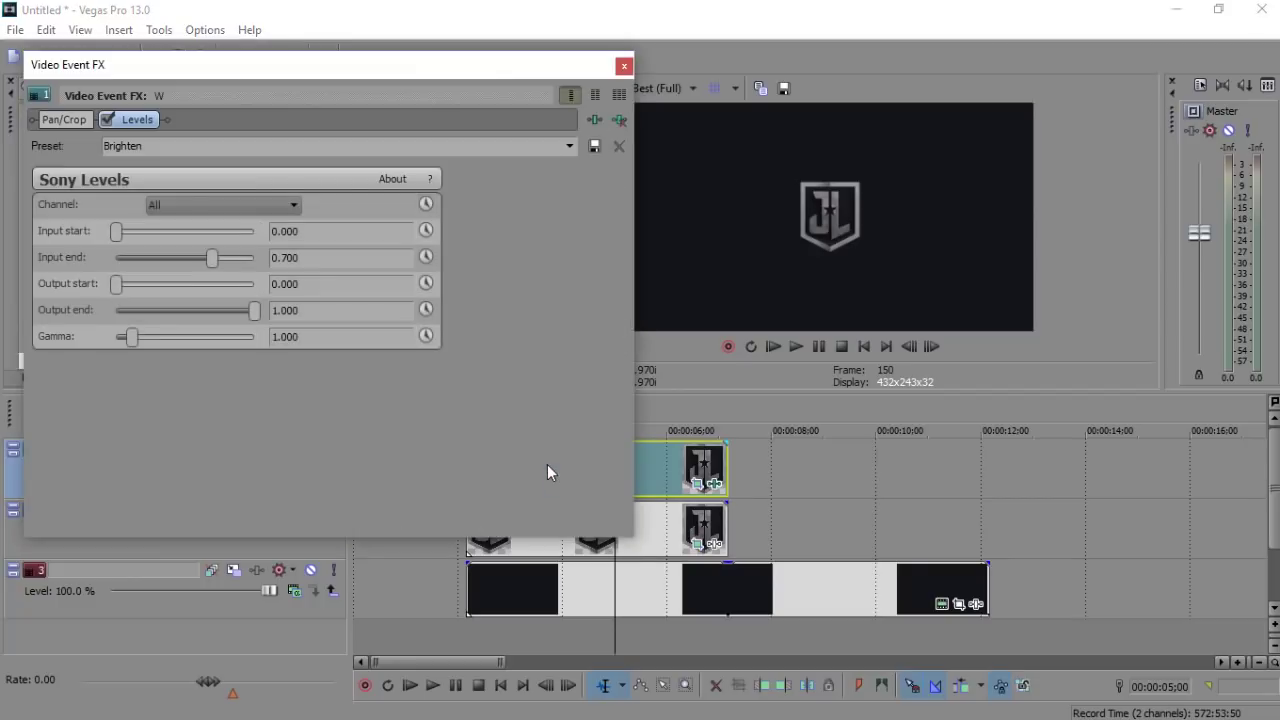
click(623, 67)
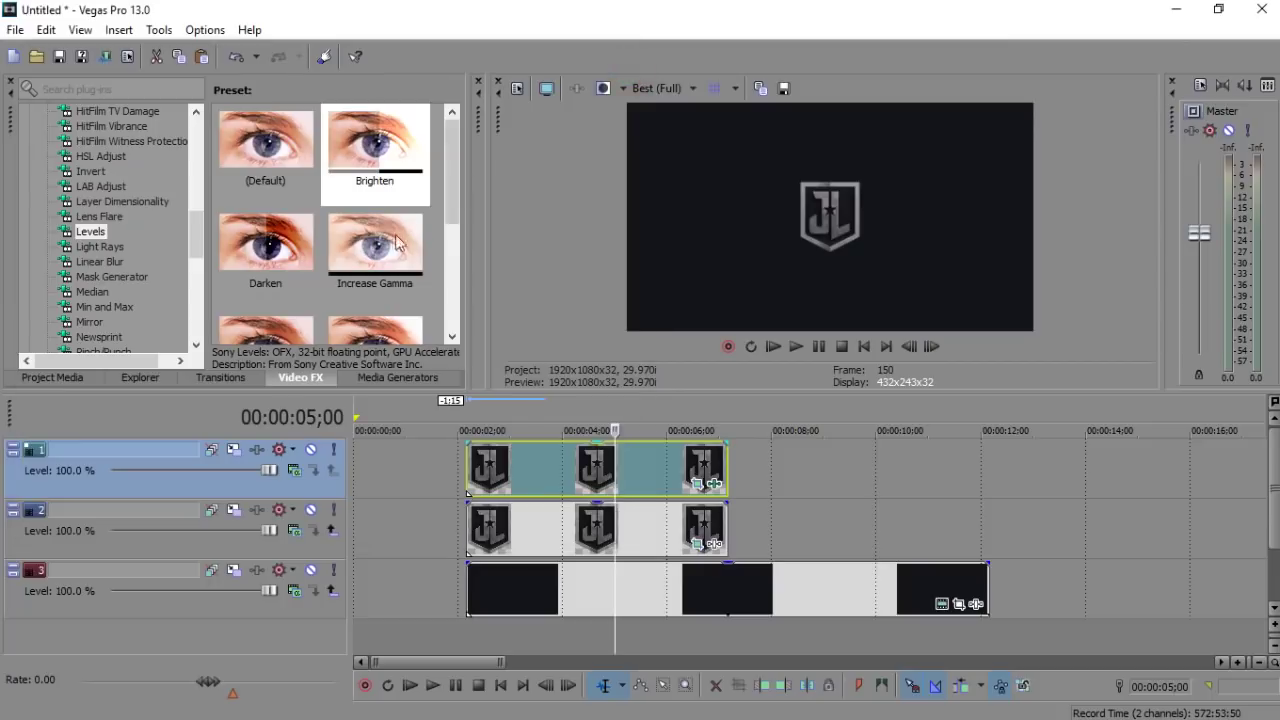
drag(375, 245, 498, 477)
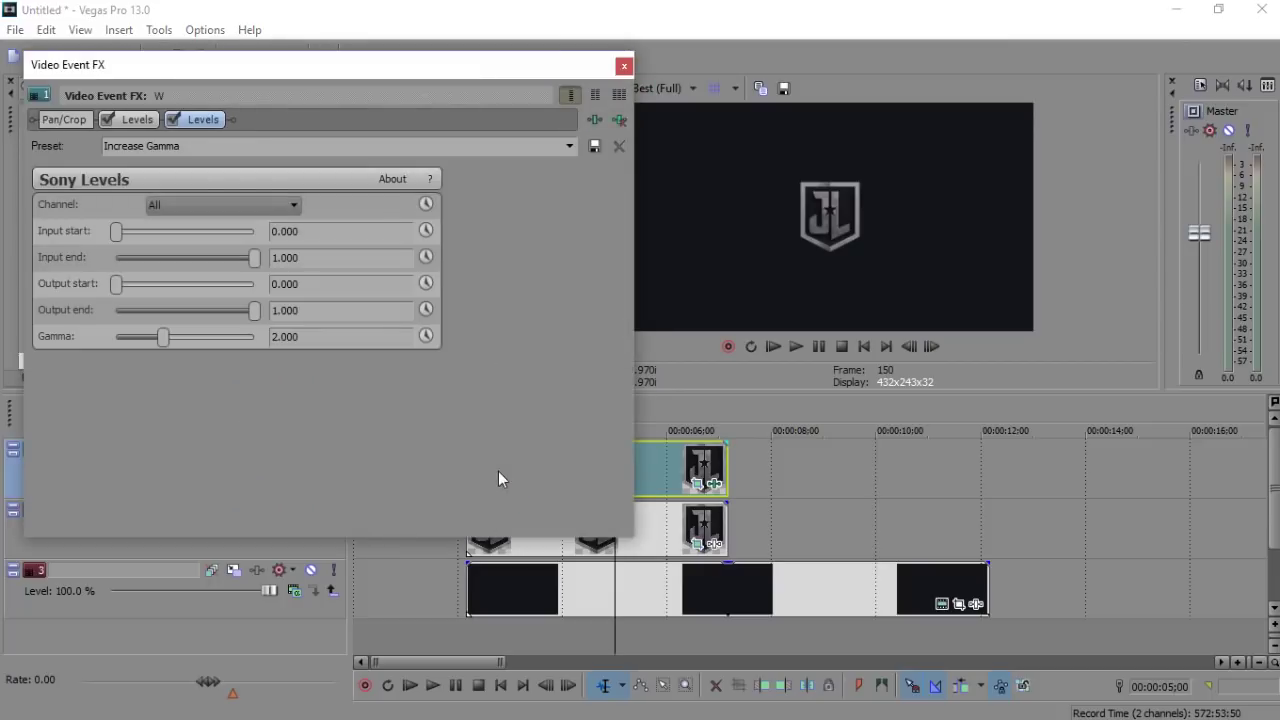
- Scrub around 2–3 seconds to preview the glowing masked strip
click(600, 552)
drag(578, 552, 525, 552)
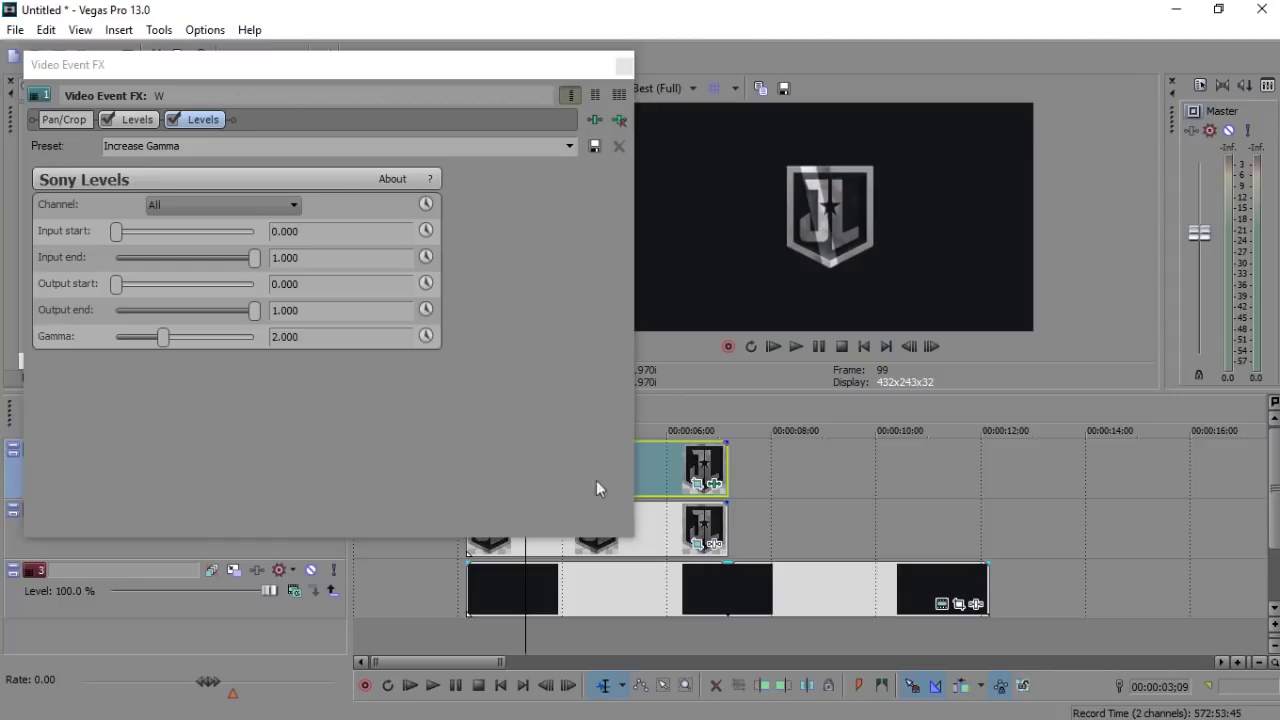
click(623, 66)
scroll(867, 477, up, 3)
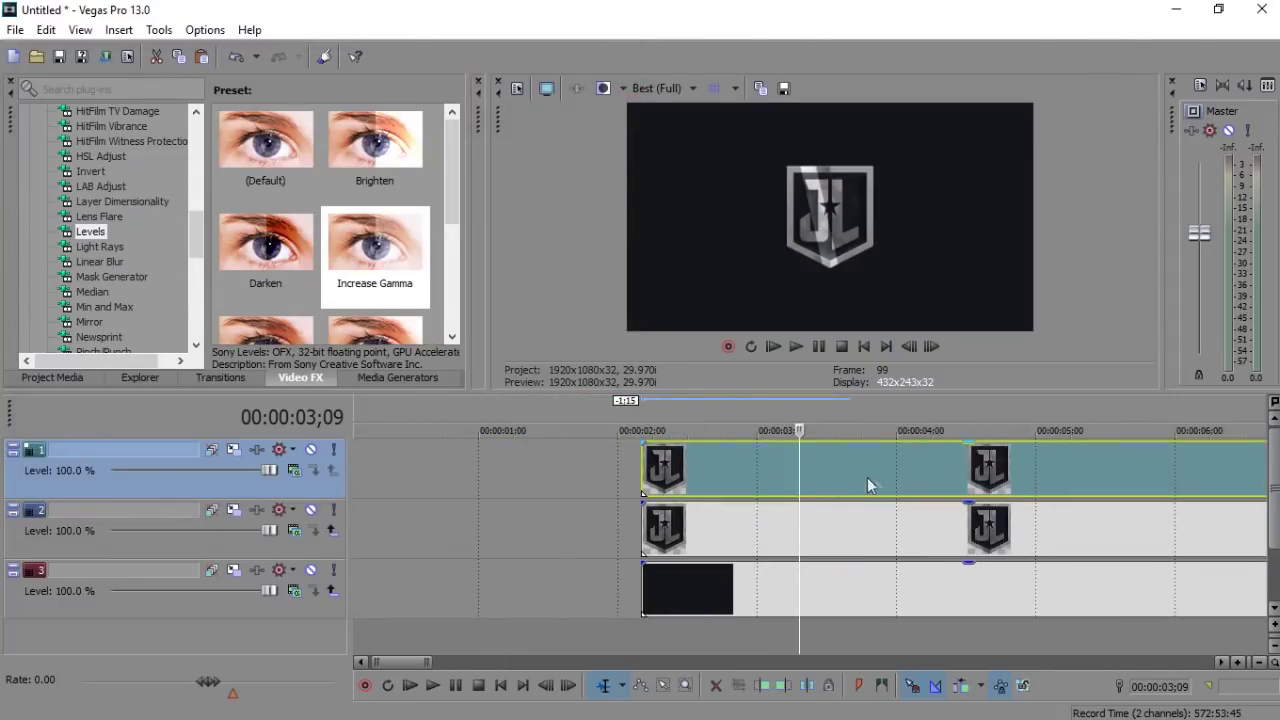
drag(797, 472, 752, 503)
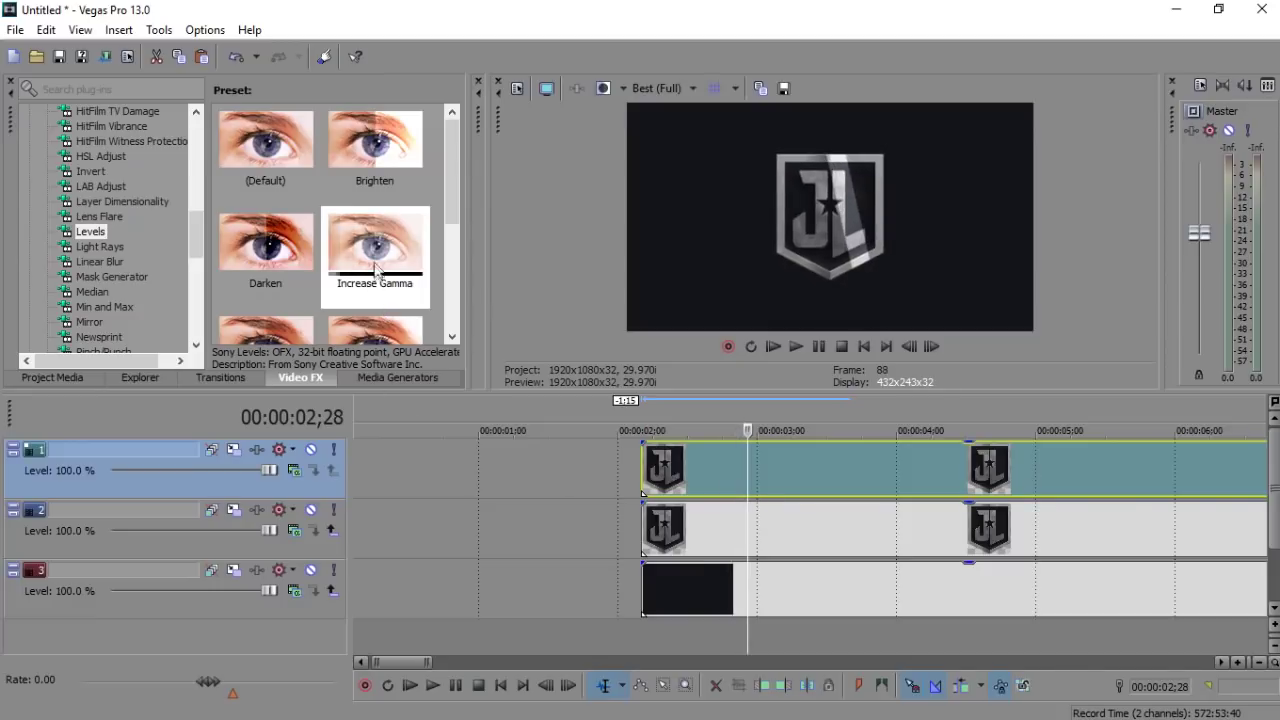
- Set the second Levels to input start 0.129, input end 0.136 and output start 0.116
scroll(963, 501, down, 3)
click(822, 484)
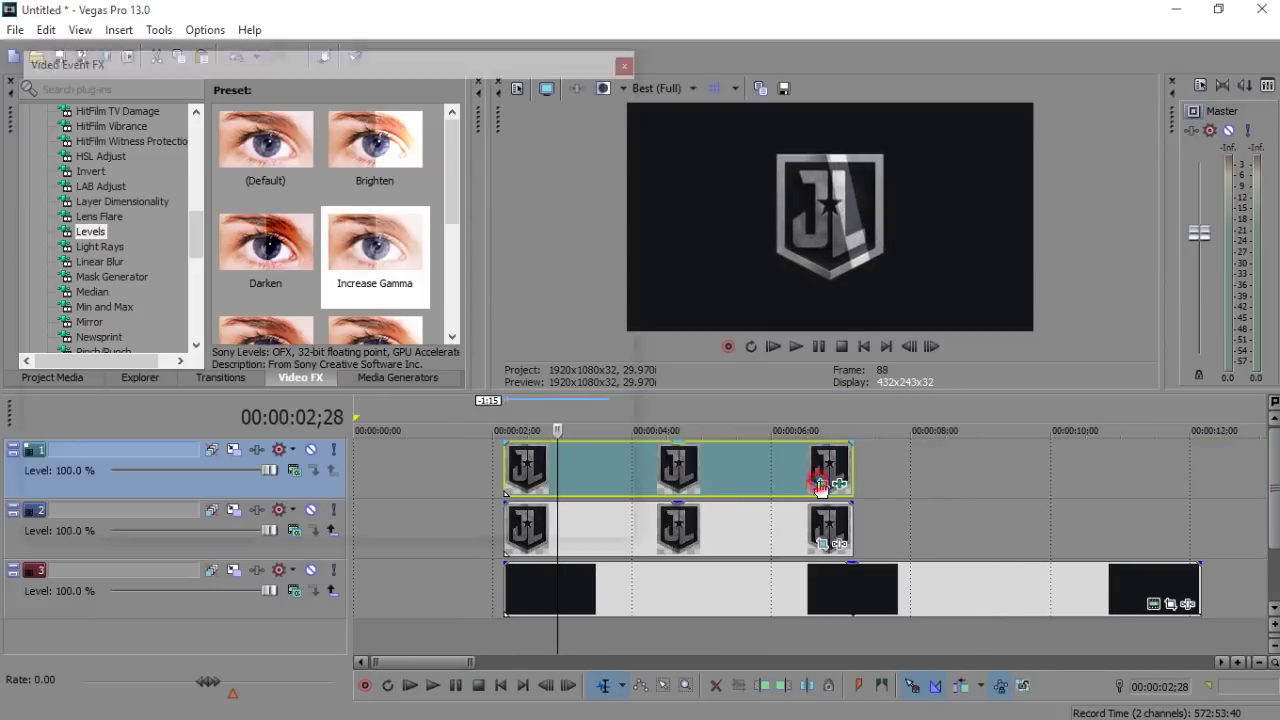
drag(401, 425, 323, 403)
click(200, 119)
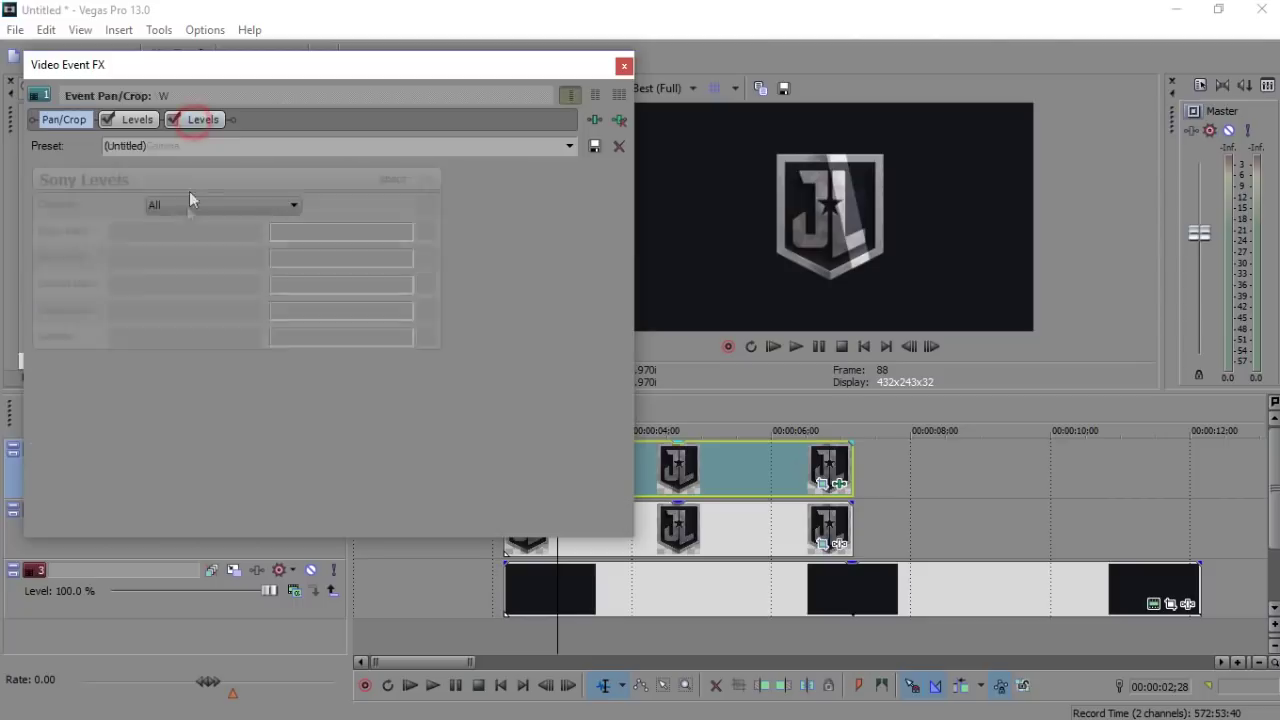
drag(254, 261, 120, 274)
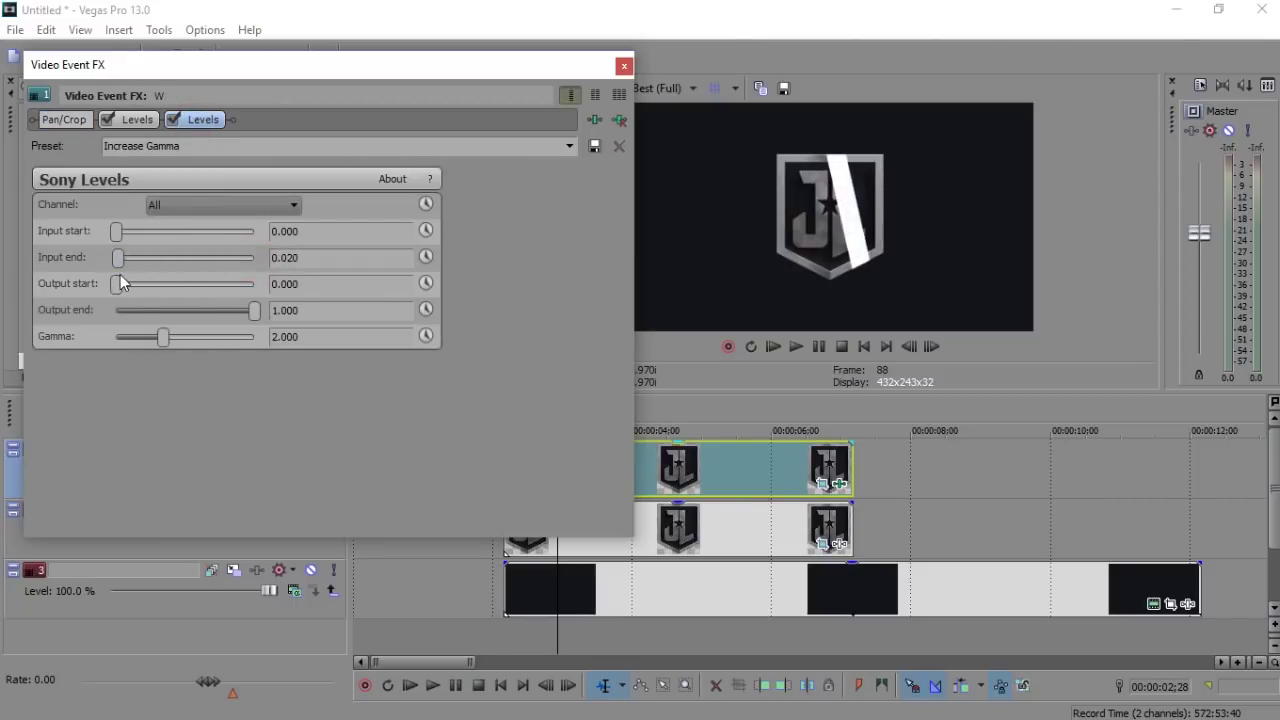
click(120, 285)
mouse_move(123, 258)
mouse_down()
mouse_move(136, 260)
mouse_move(136, 240)
mouse_up()
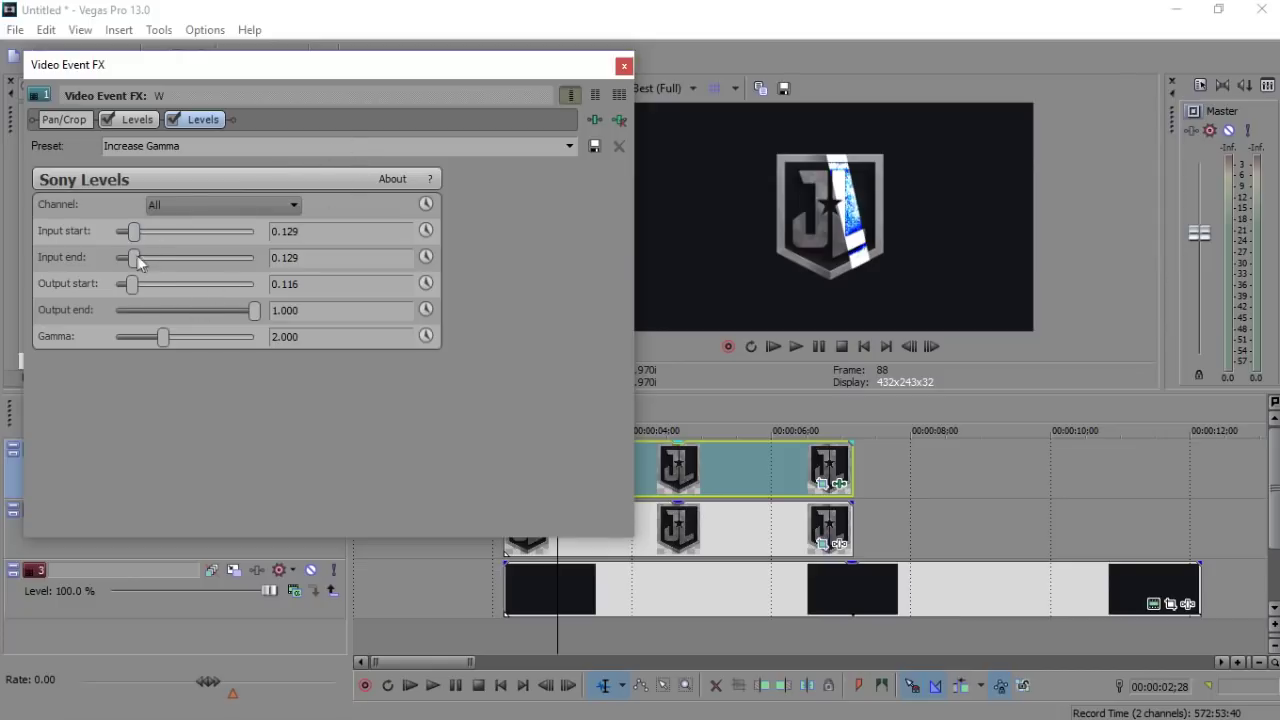
drag(138, 258, 137, 256)
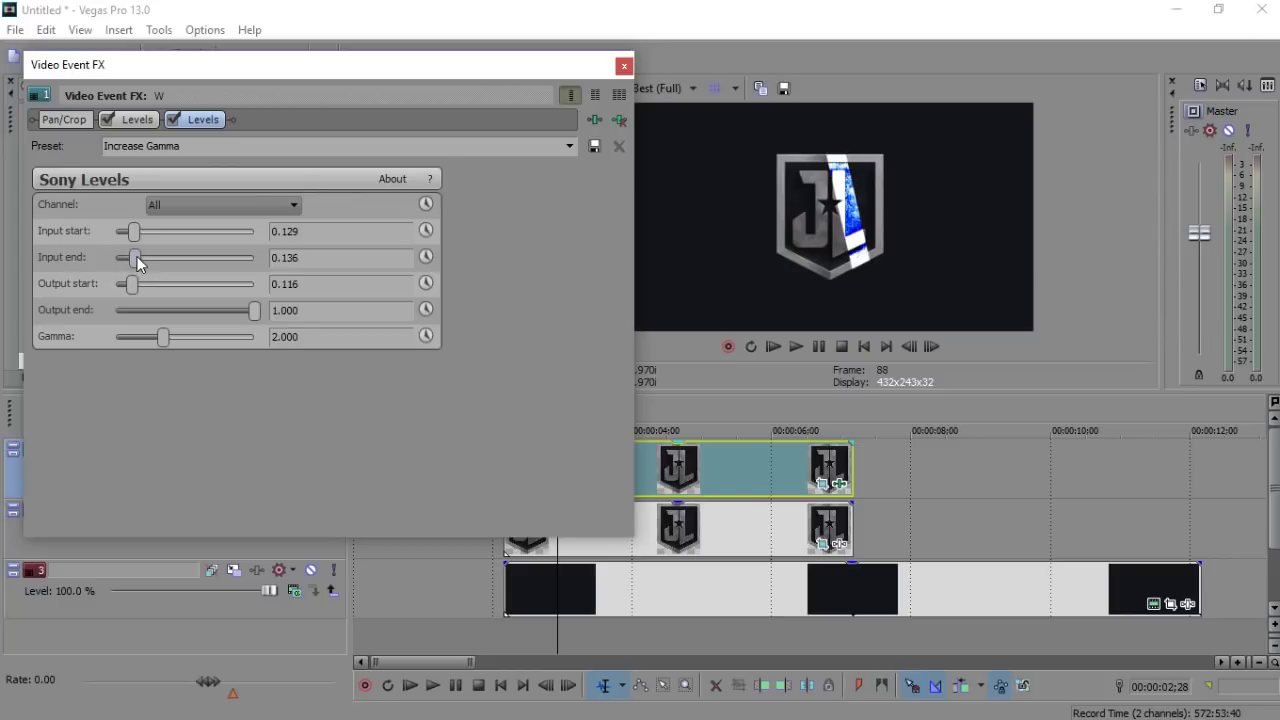
click(620, 67)
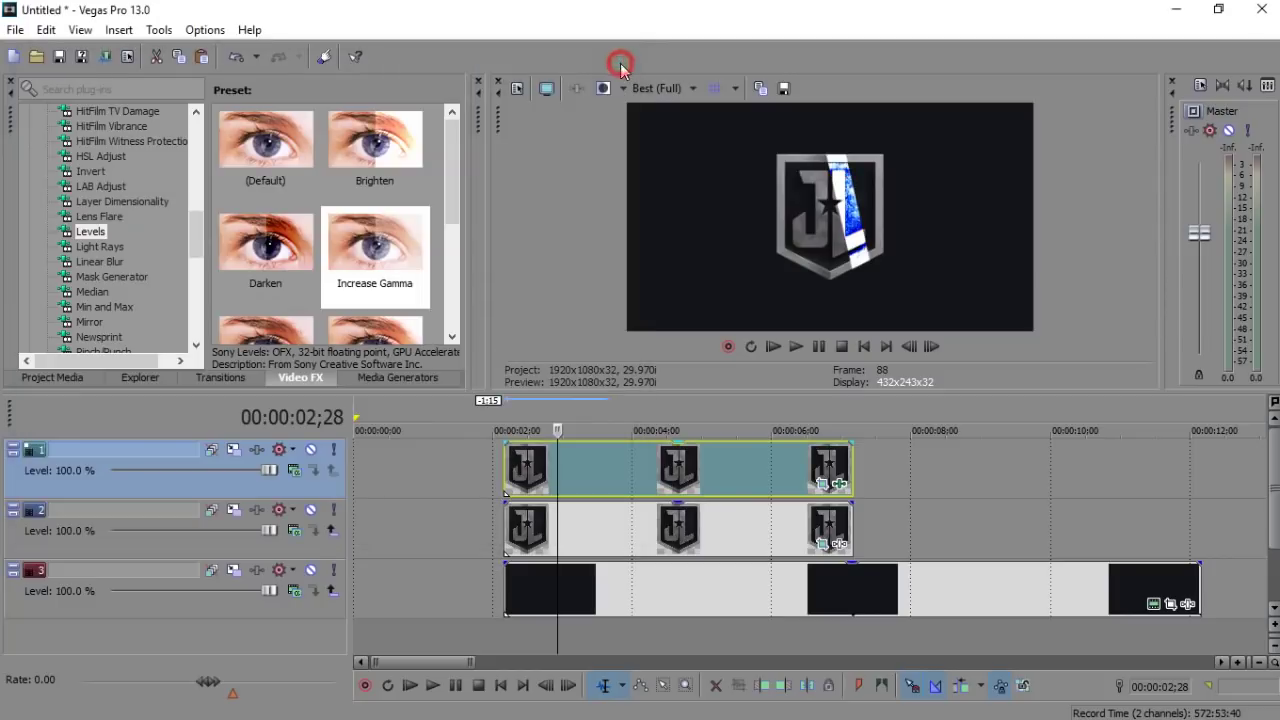
- Apply Moderate Light Rays to the top logo copy with Sensitivity 0.505 and Strength 0.346
click(102, 247)
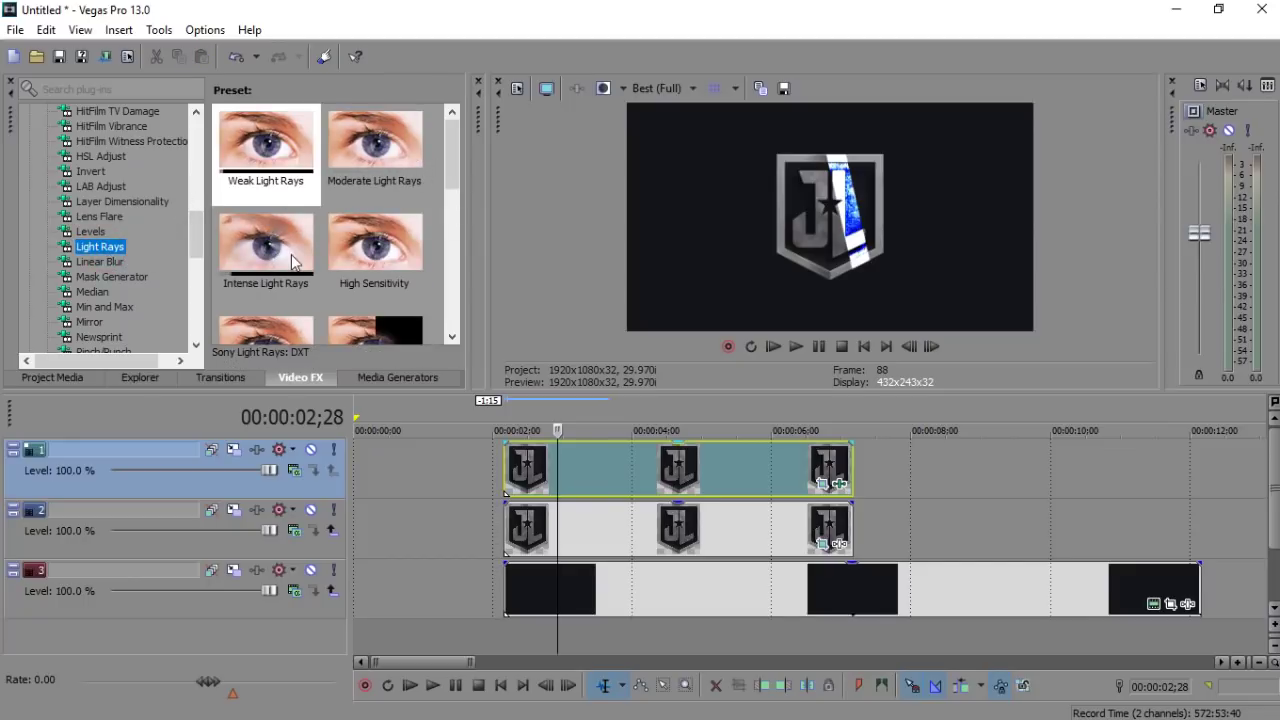
drag(375, 150, 420, 253)
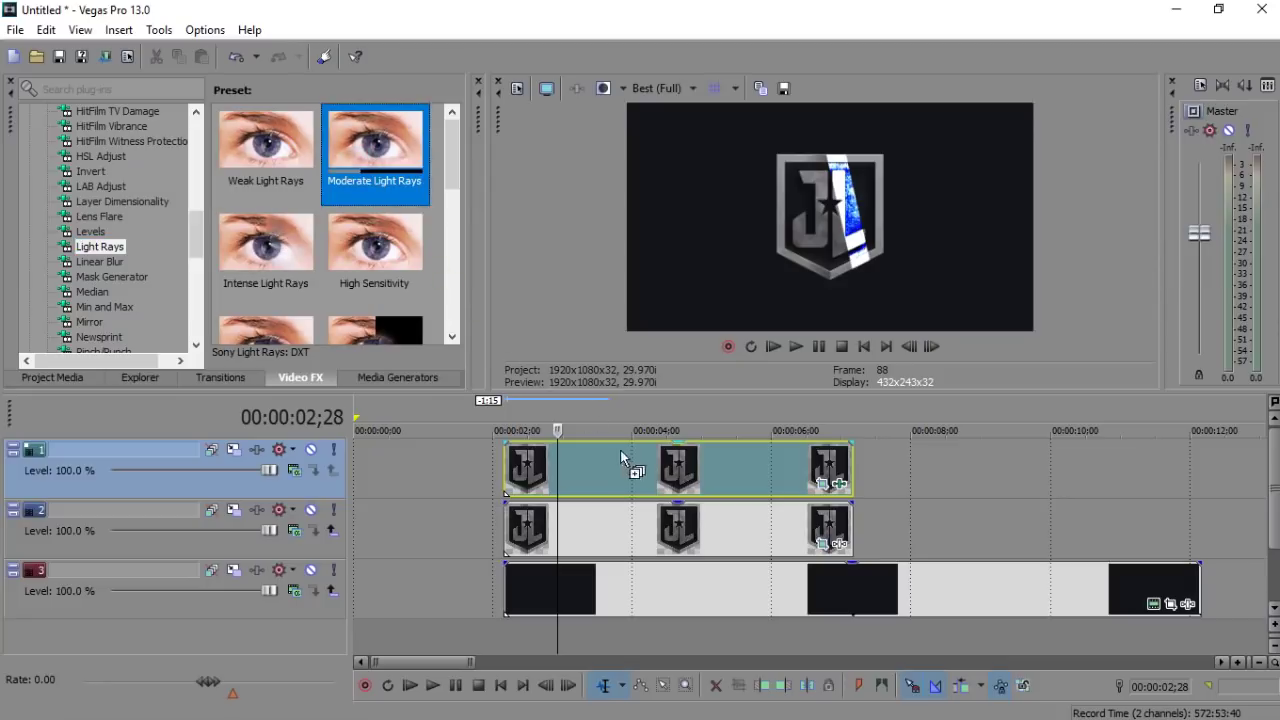
drag(624, 462, 647, 480)
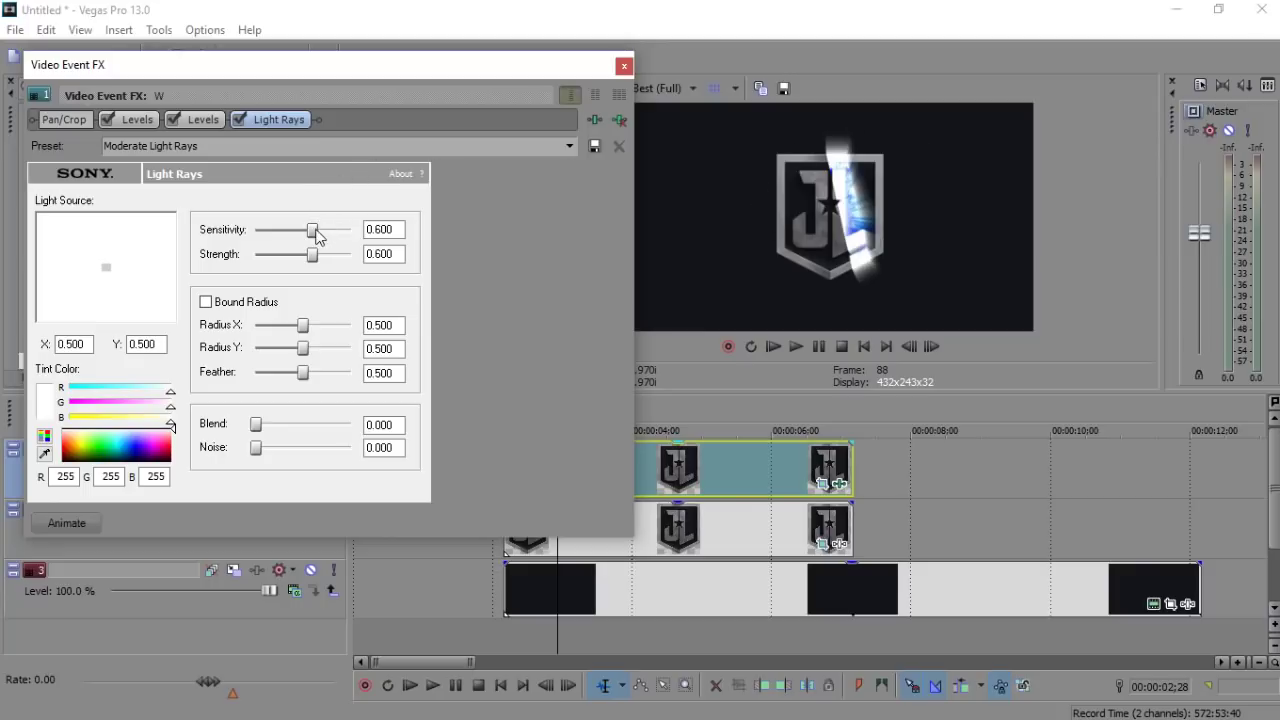
drag(314, 258, 295, 238)
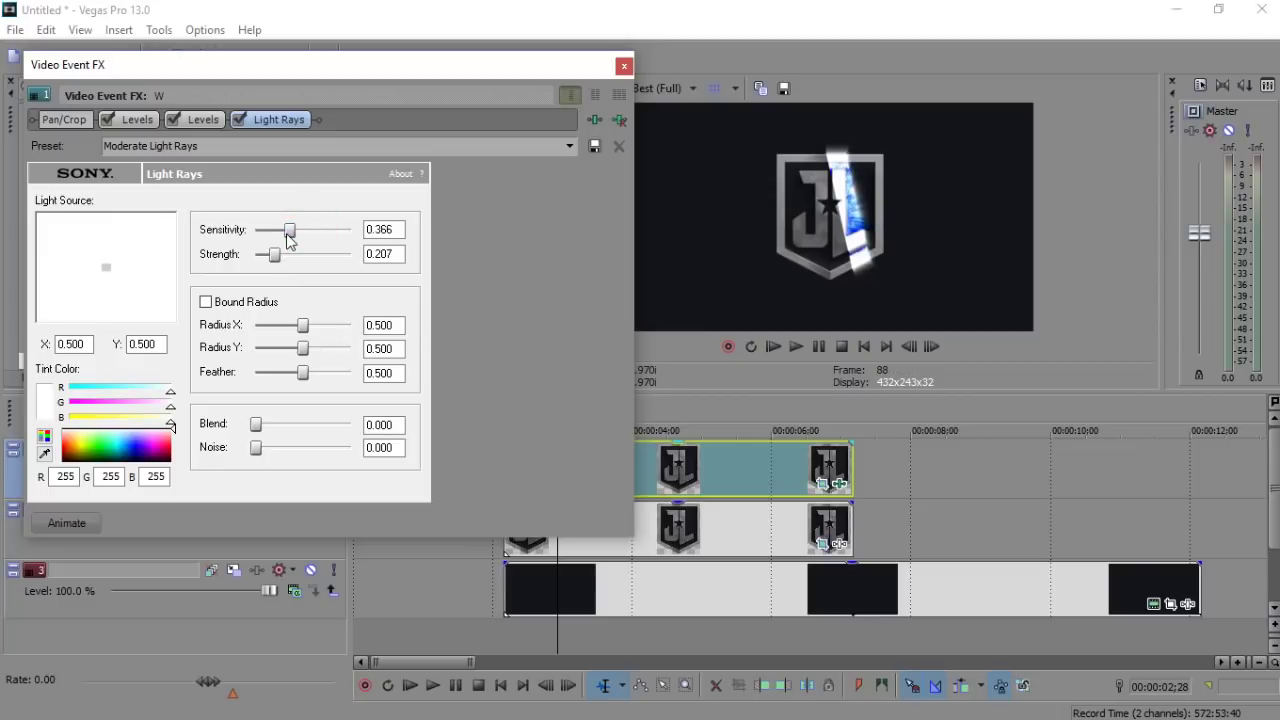
mouse_move(275, 256)
mouse_down()
mouse_move(265, 262)
mouse_move(380, 263)
mouse_move(288, 260)
mouse_up()
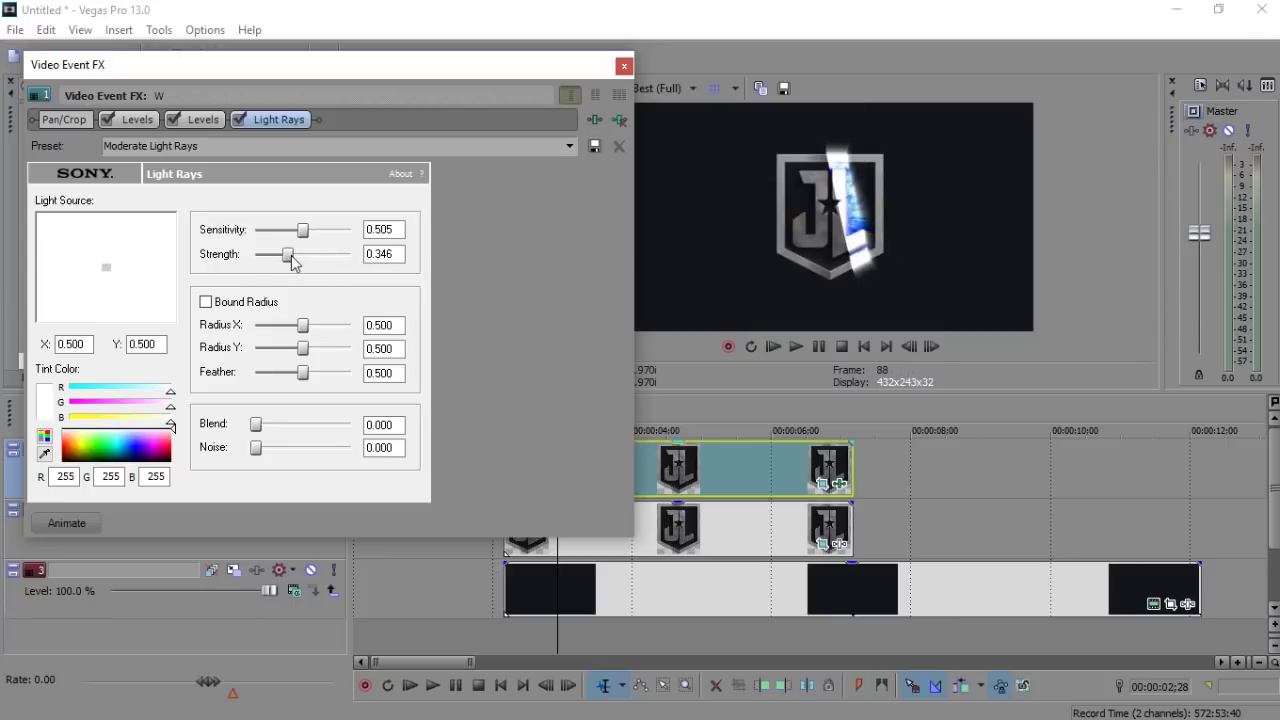
click(624, 66)
- Scrub from about 2 seconds to preview the finished light-ray shine across the shield
drag(555, 464, 637, 492)
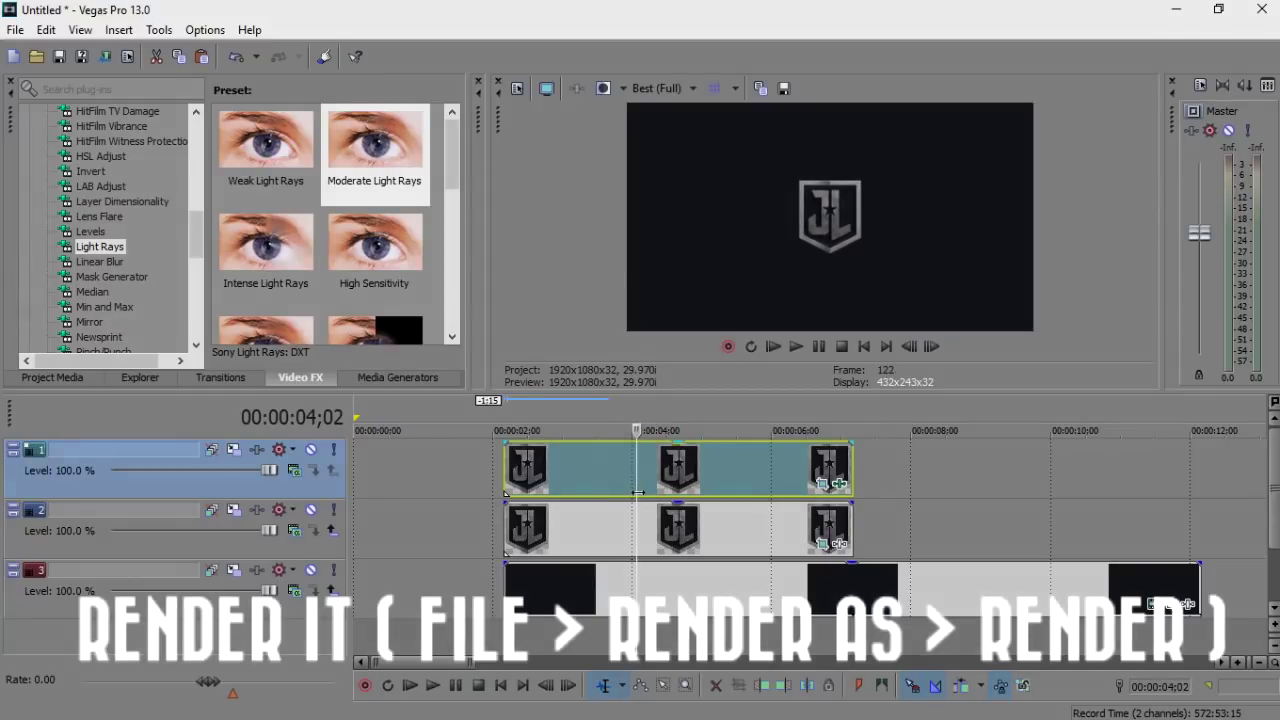